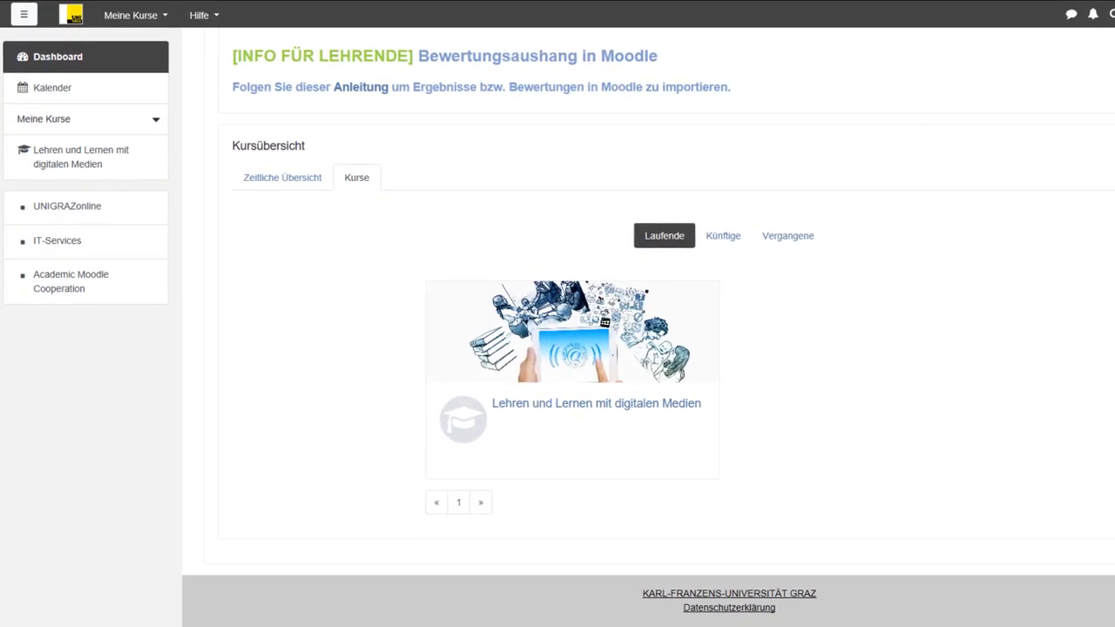
- Open the Moodle course "Lehren und Lernen mit digitalen Medien" and enter the iMooX course "Lehren und Lernen mit digitalen Medien I"
click(565, 408)
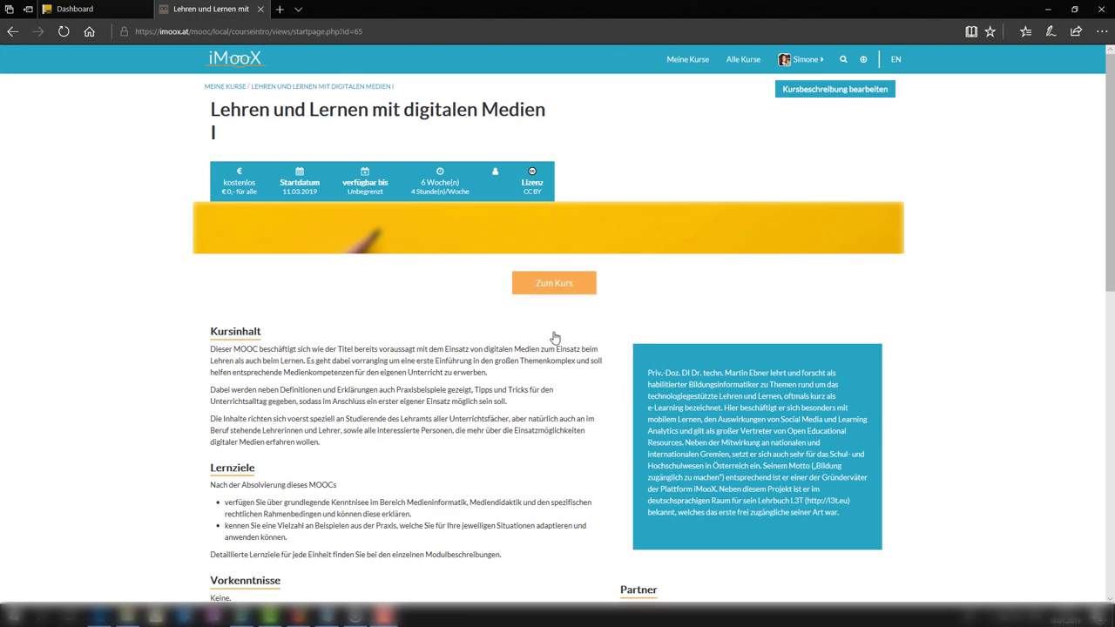
click(557, 291)
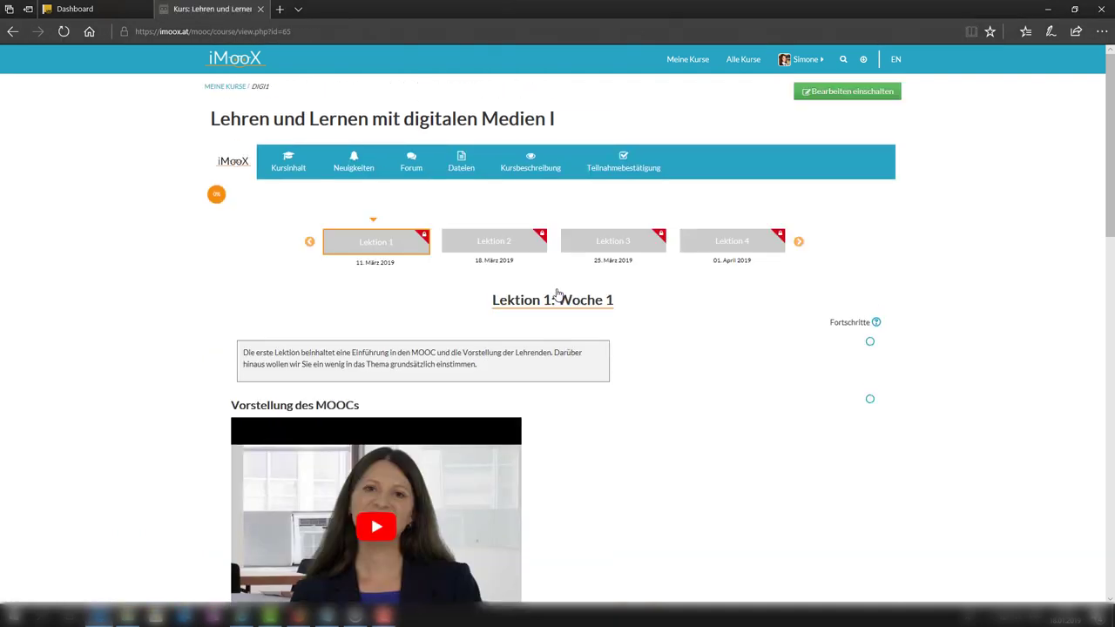
click(828, 101)
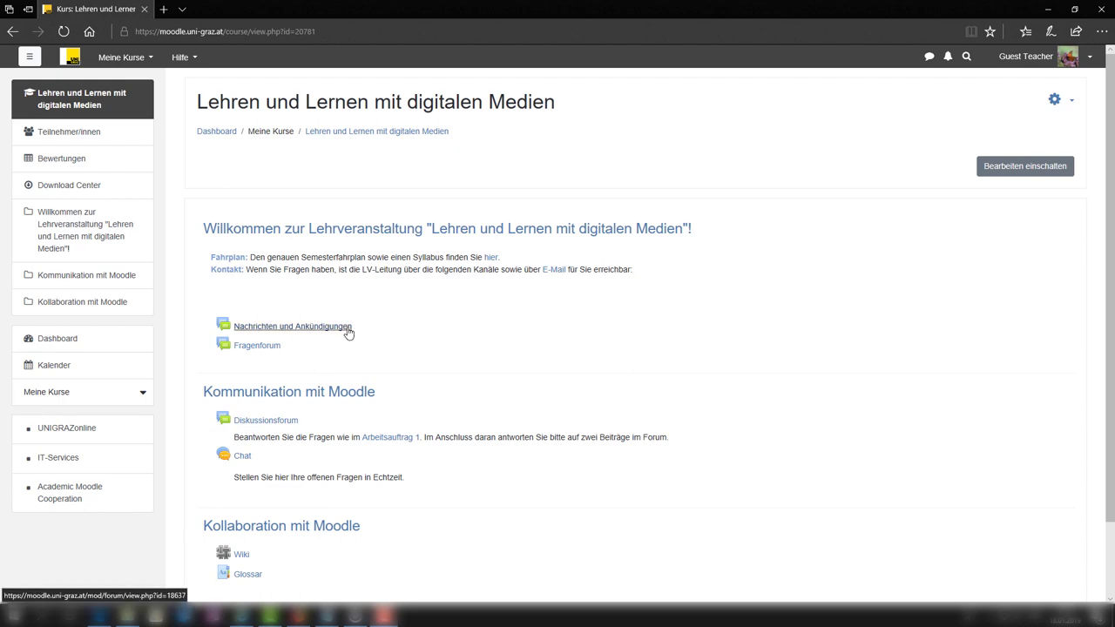
- Post a new topic with the subject "Erinnerung Abgabefrist Arbeitsauftrag 1" in the forum "Nachrichten und Ankündigungen", keeping the drafted message
click(343, 281)
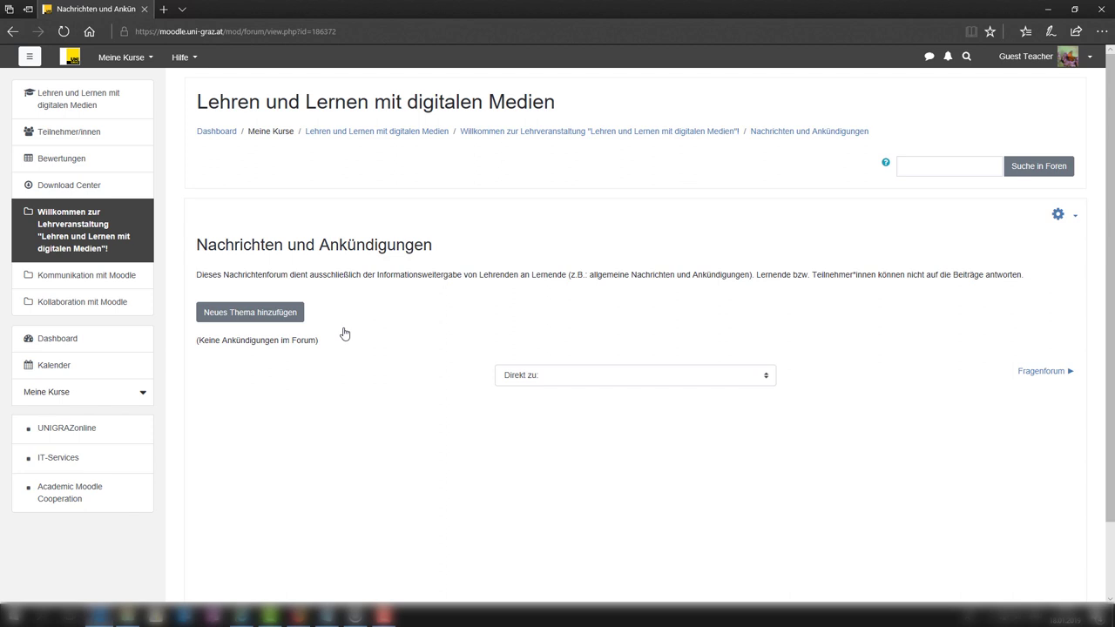
click(299, 319)
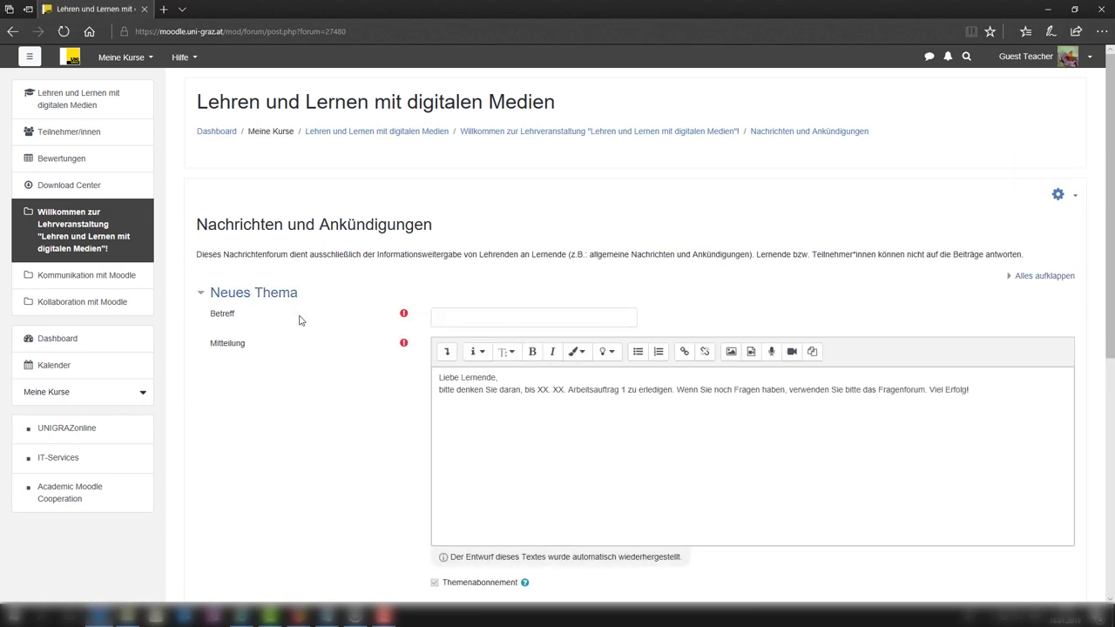
click(475, 320)
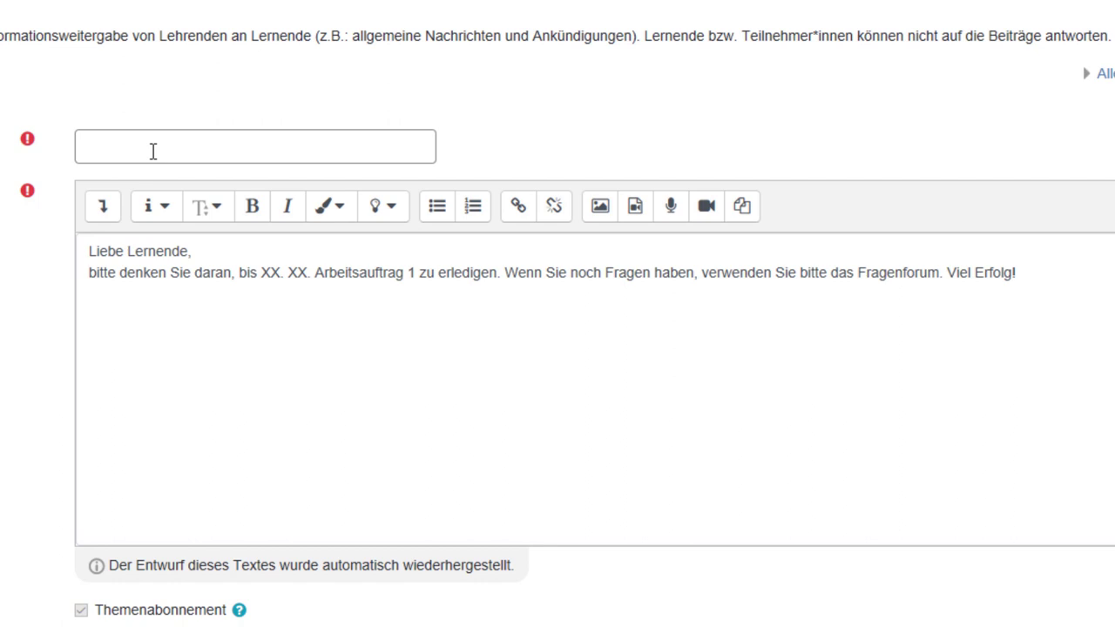
text(Erinnerung Abgabefrist Arbeitsauftrag )
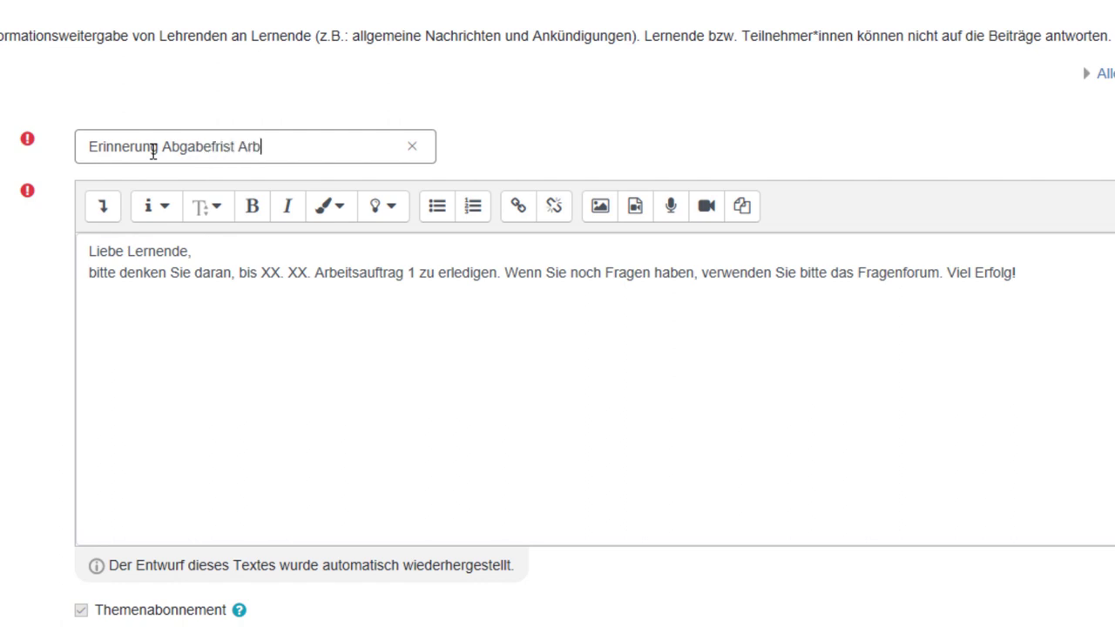
text(1)
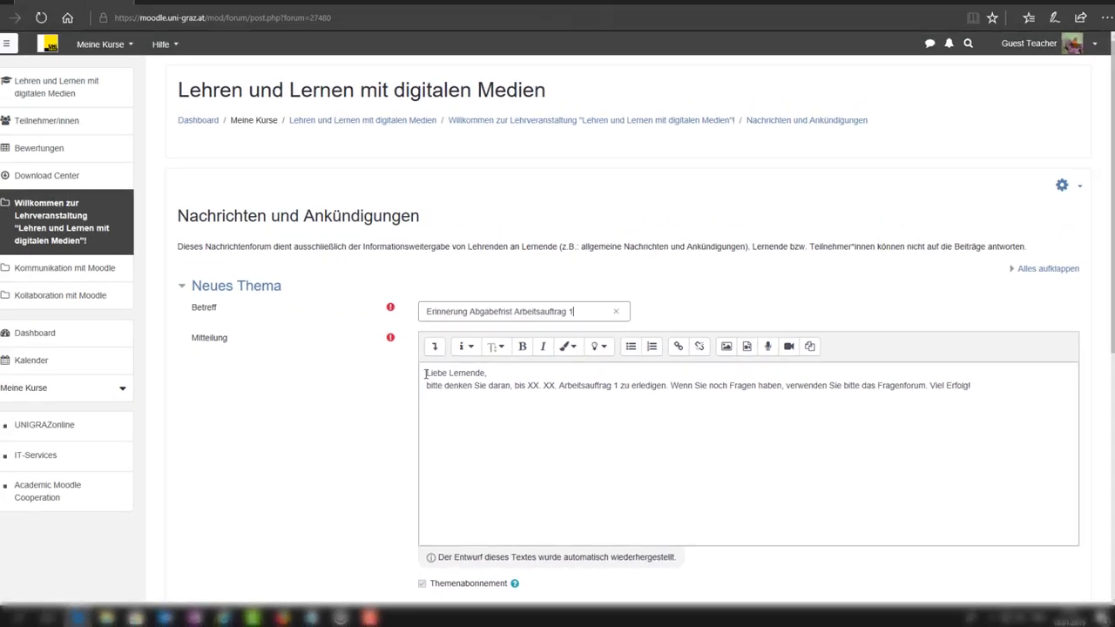
scroll(1072, 316, down, 3)
scroll(1000, 406, down, 2)
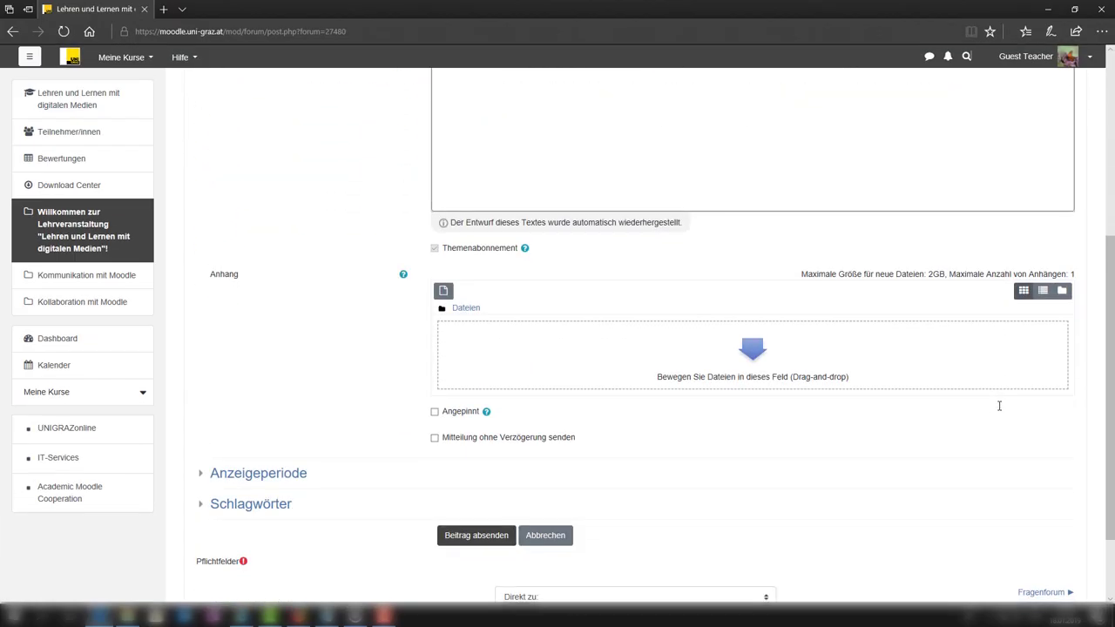
click(468, 454)
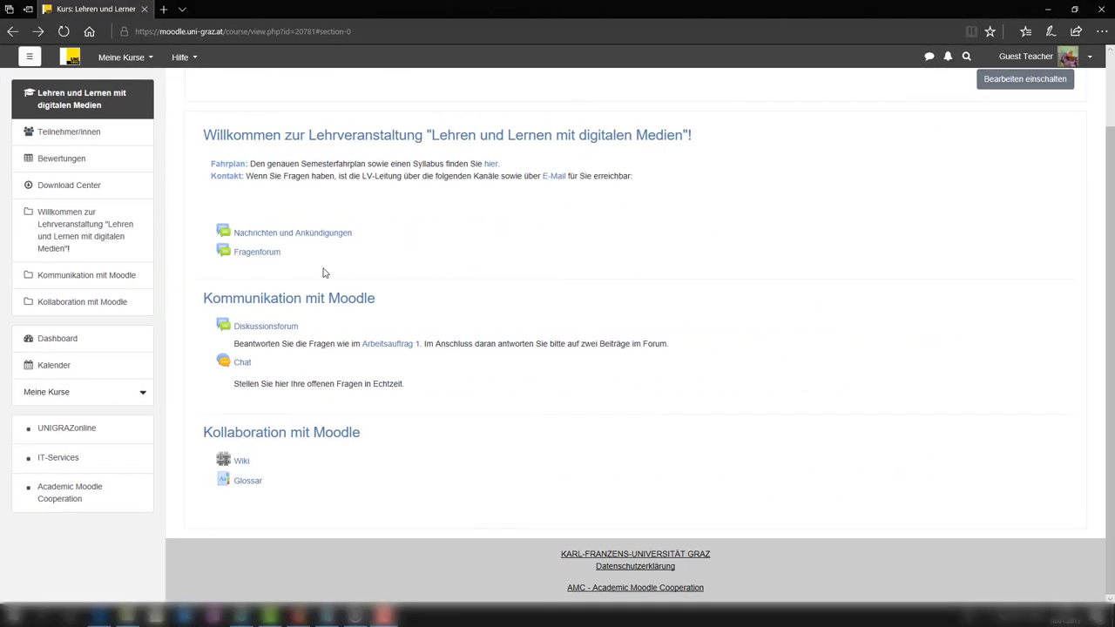
- Start a reply to the student's topic "Frage zu Videoclip" in the Fragenforum
click(272, 261)
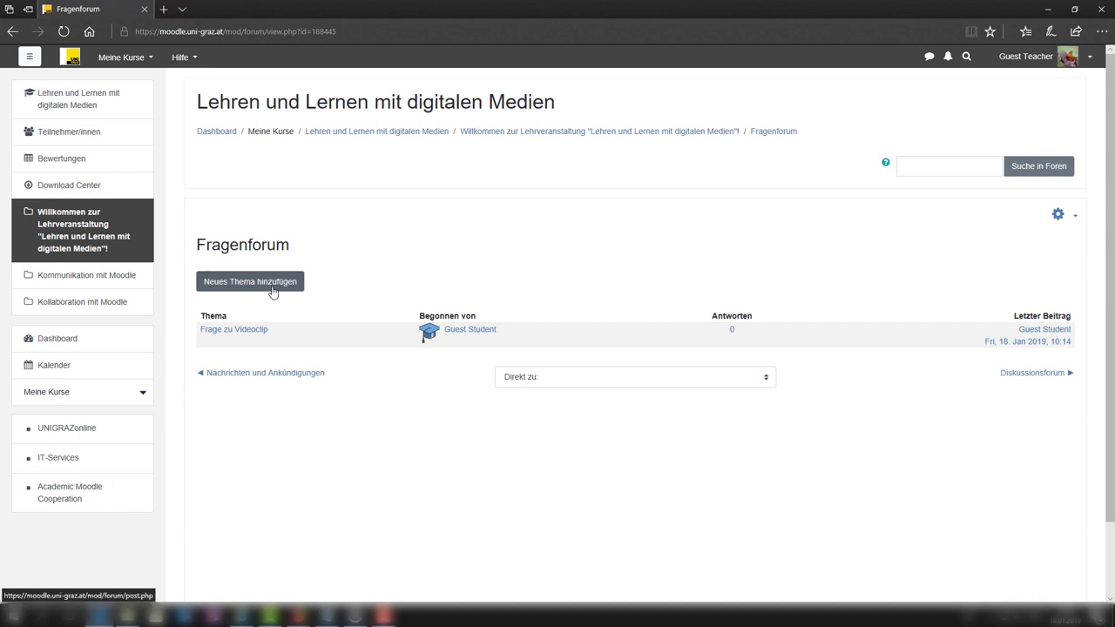
click(234, 329)
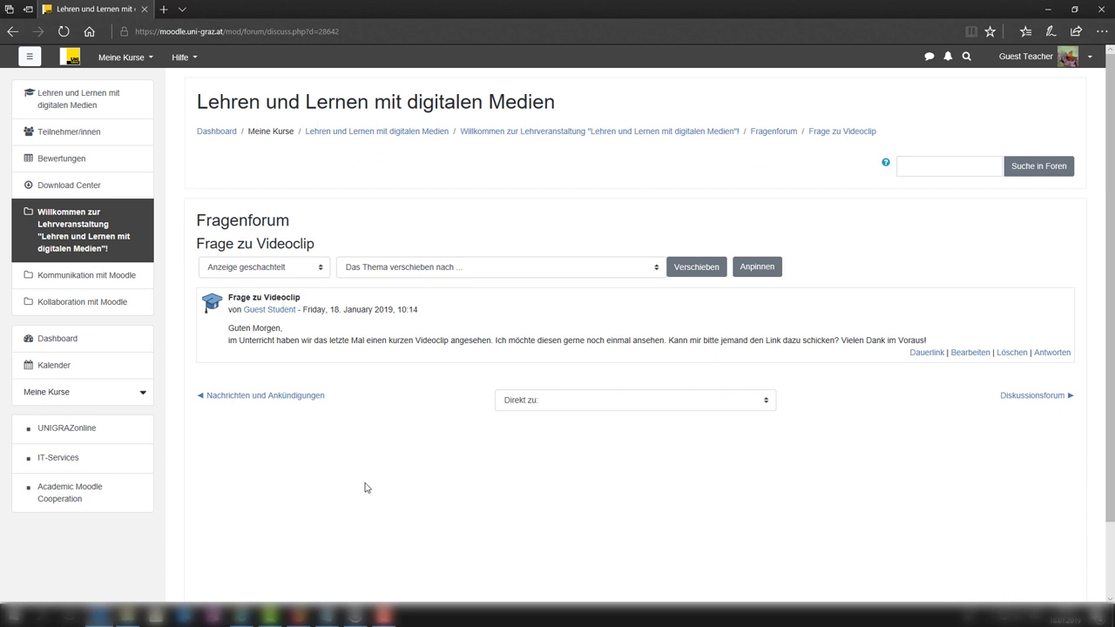
click(1046, 353)
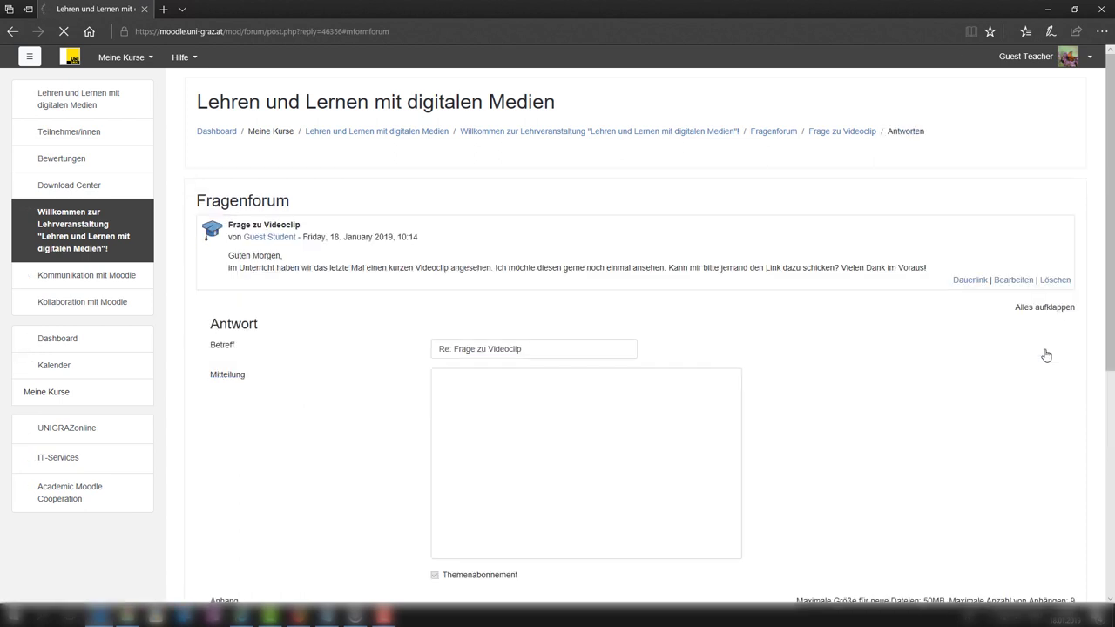
click(457, 245)
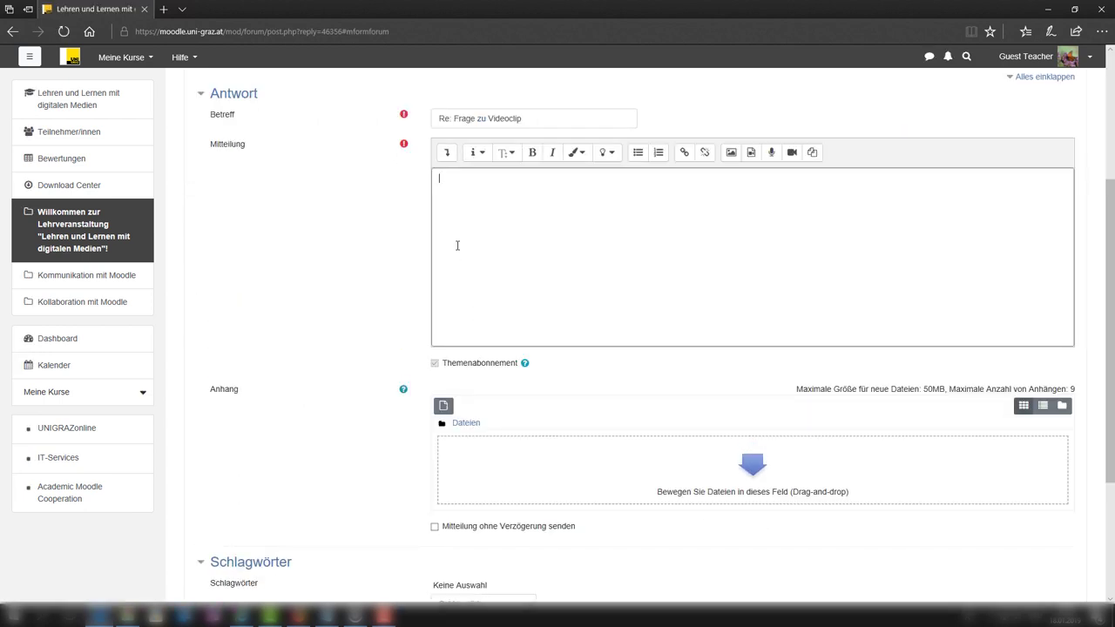
text(Das Video be)
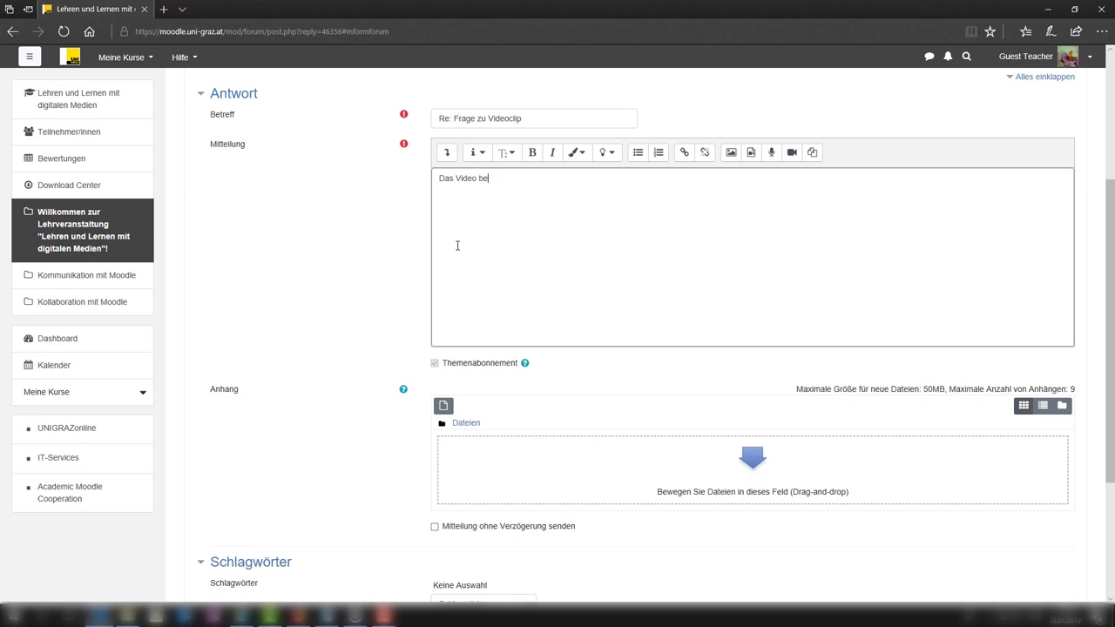
text(findet sich hier:)
text(https://www.youtube.com/watch?v=uLqJAST3P6w)
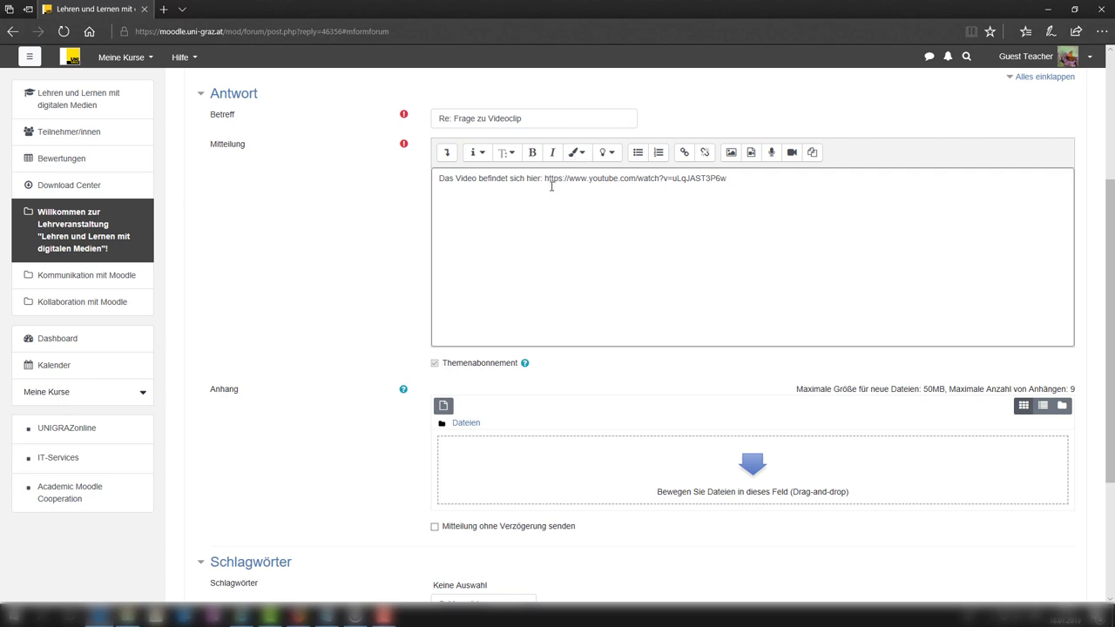
drag(547, 181, 775, 182)
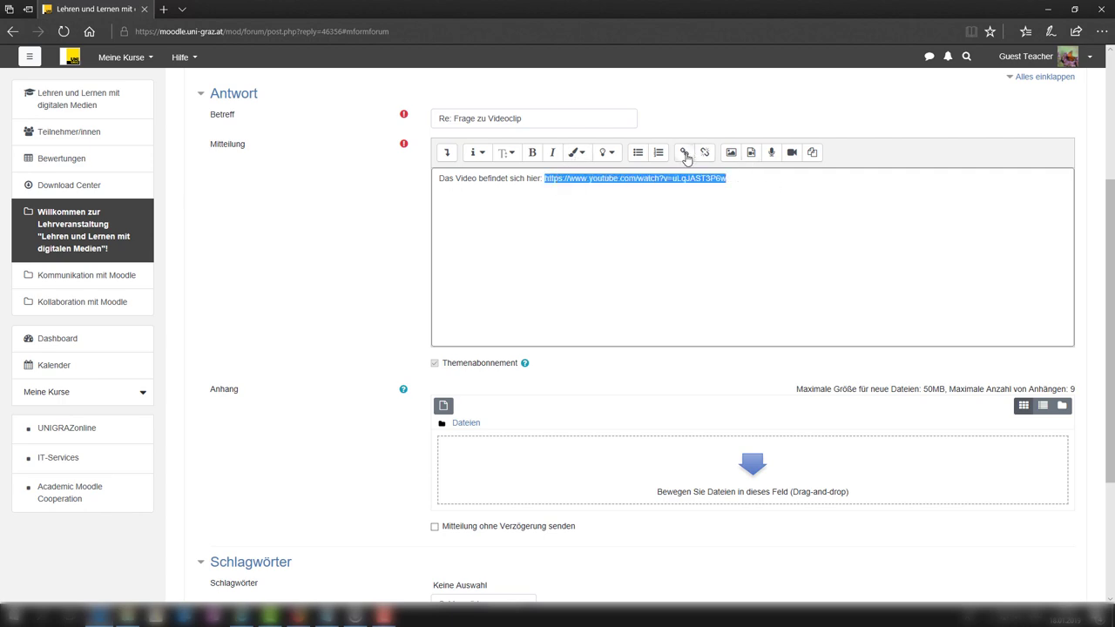
click(686, 154)
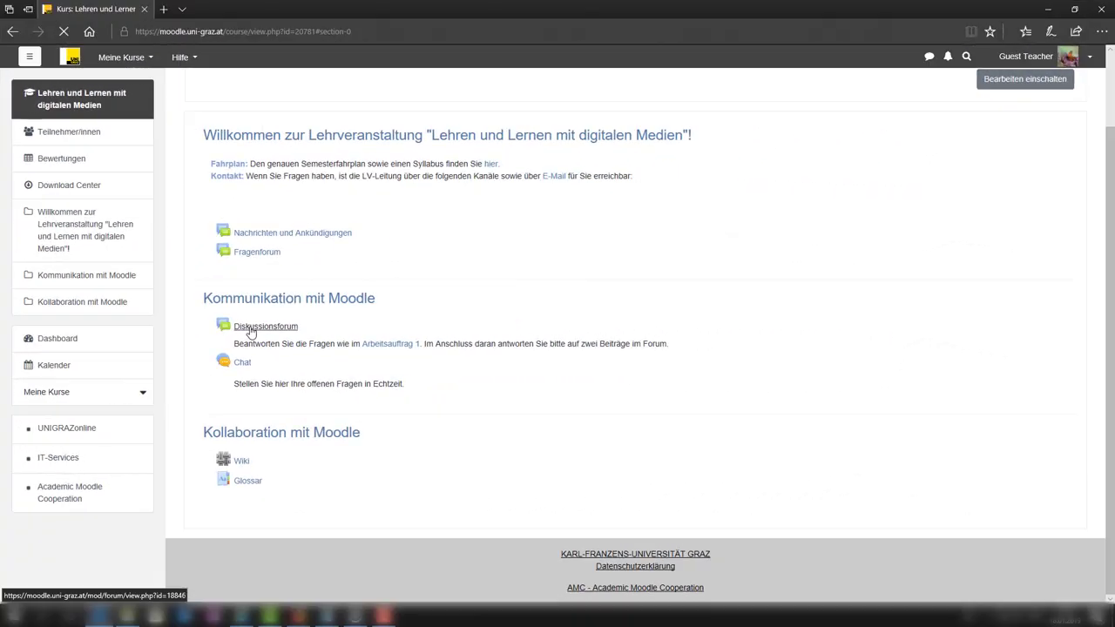
- Write the reply "Sehr gut gemacht" to the topic "Zusammenfassung Referat 1" in the Diskussionsforum
click(250, 328)
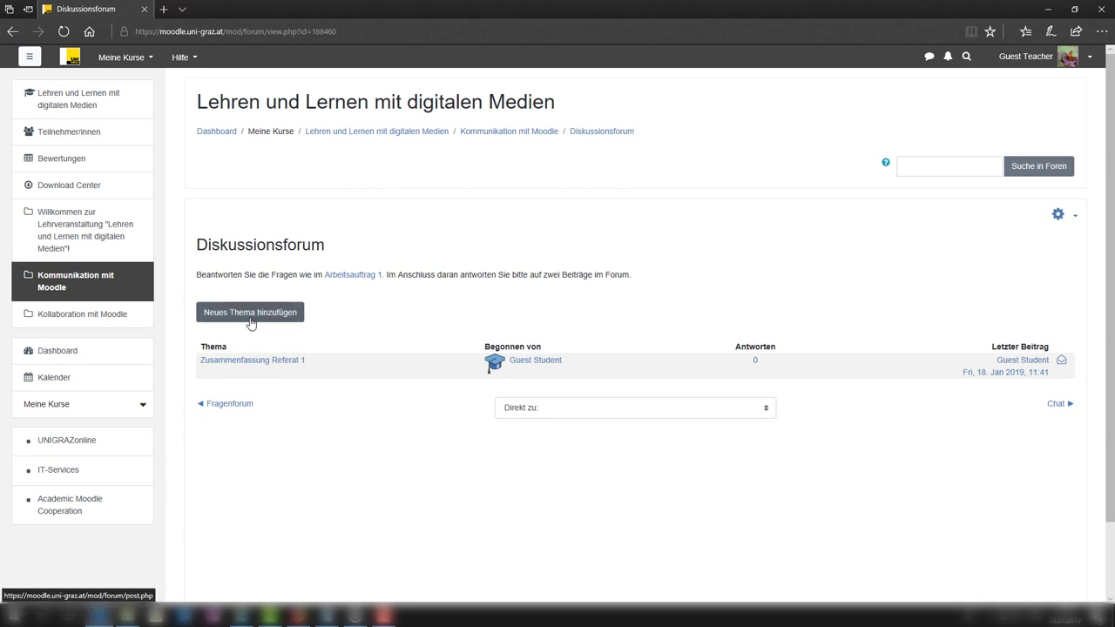
click(258, 367)
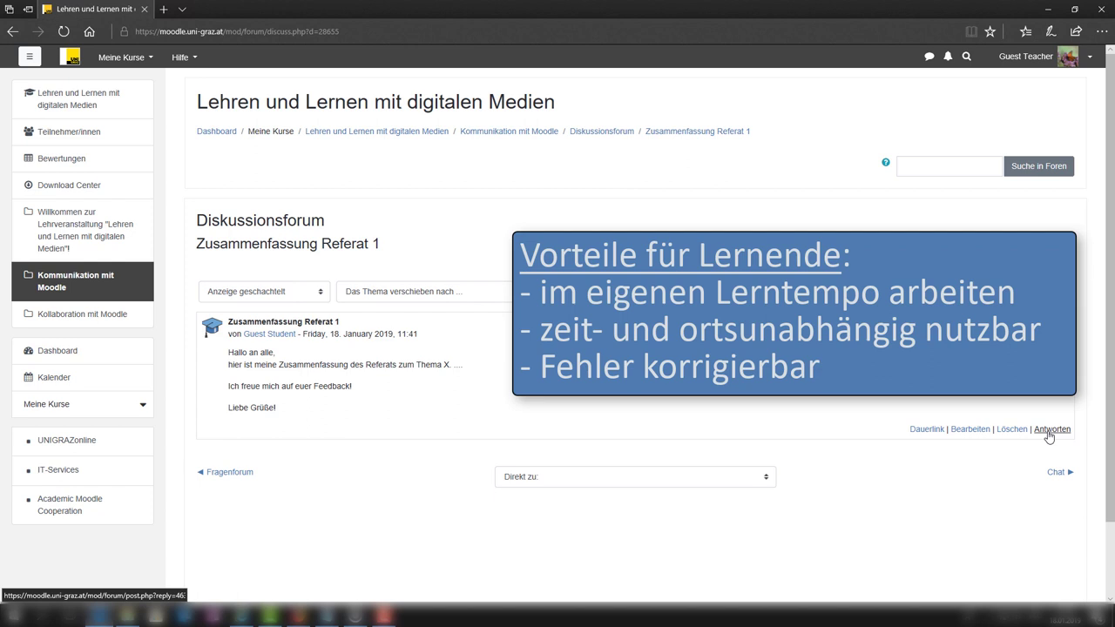
click(1050, 432)
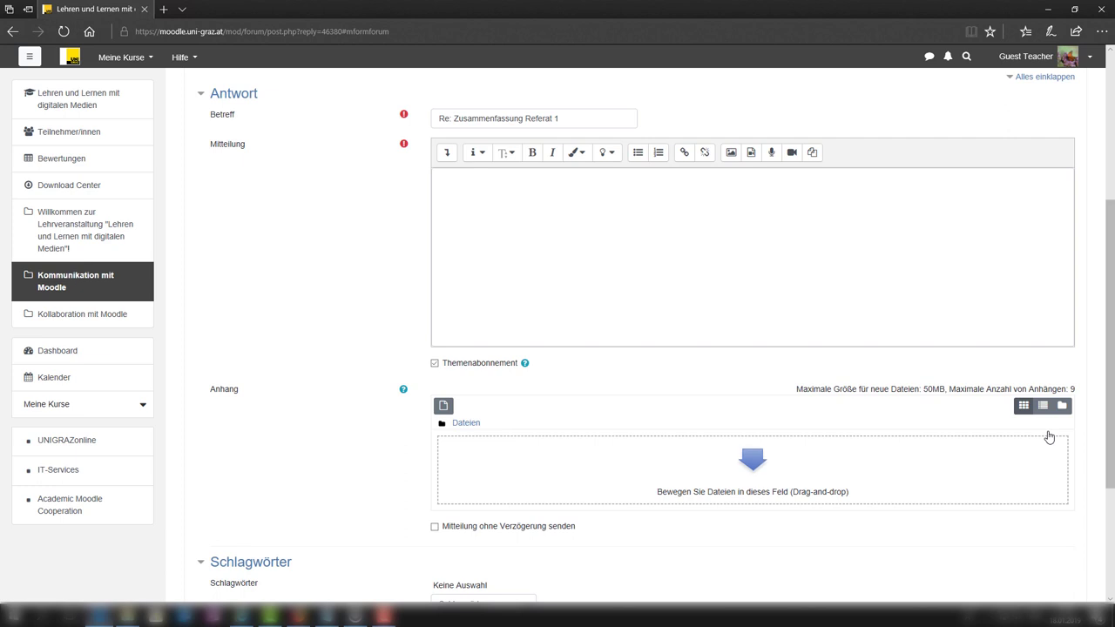
click(652, 315)
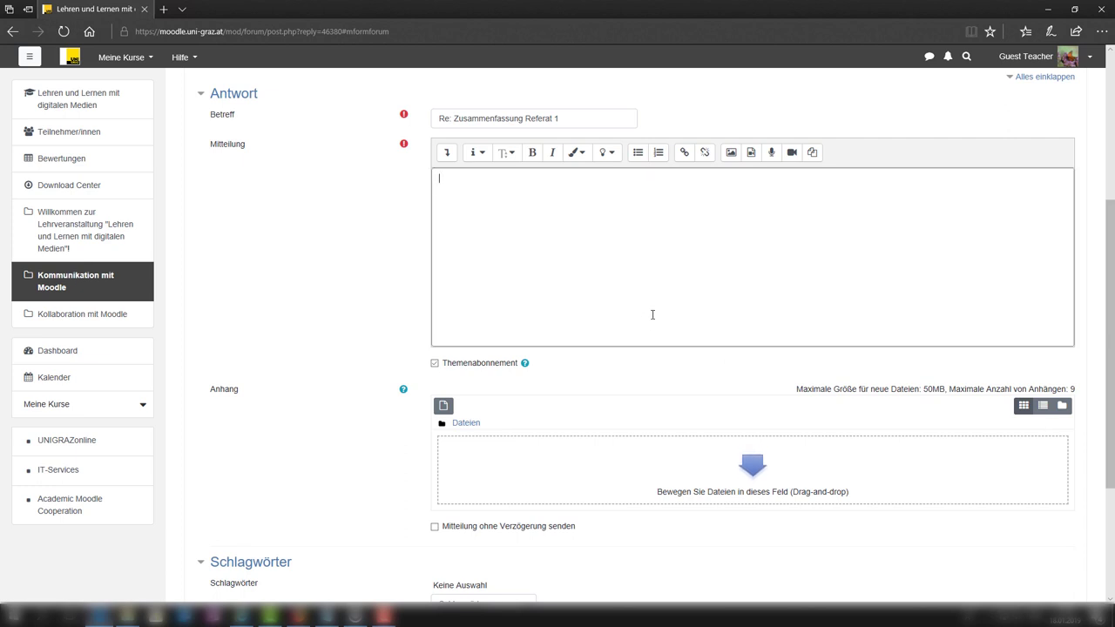
text(Sehr gut gemacht)
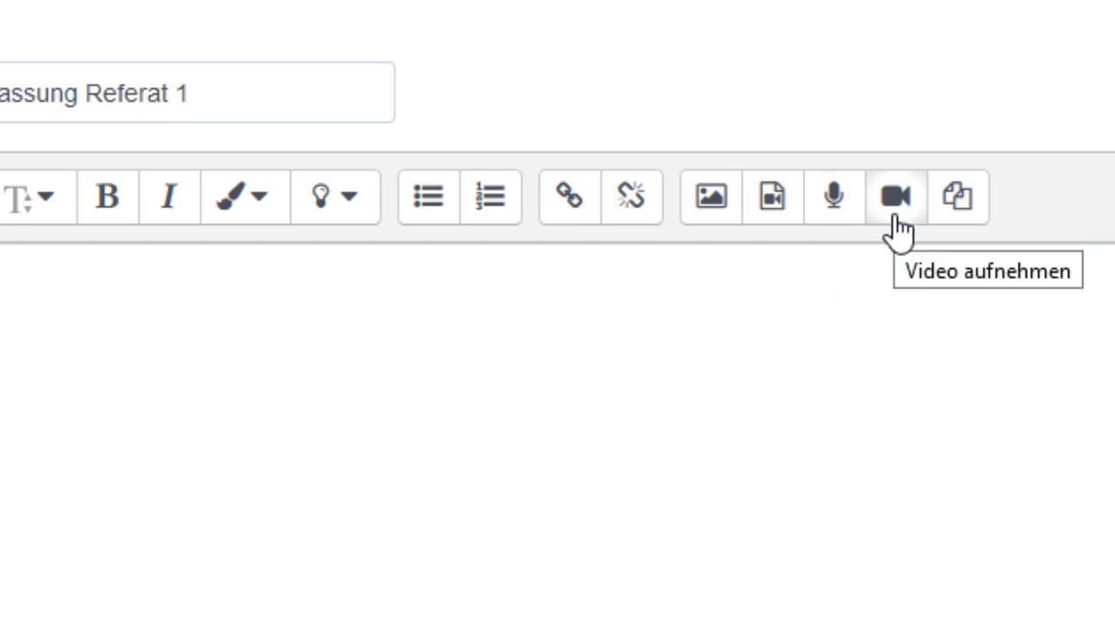
- Start an audio recording in the message of the reply "Re: Zusammenfassung Referat 1"
click(834, 199)
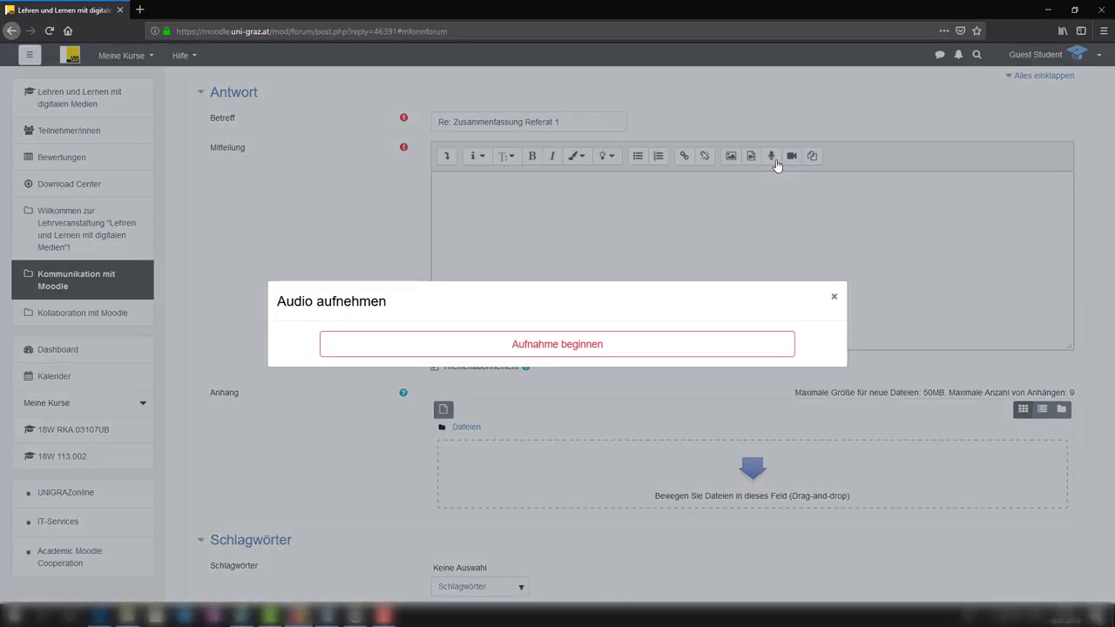
click(586, 345)
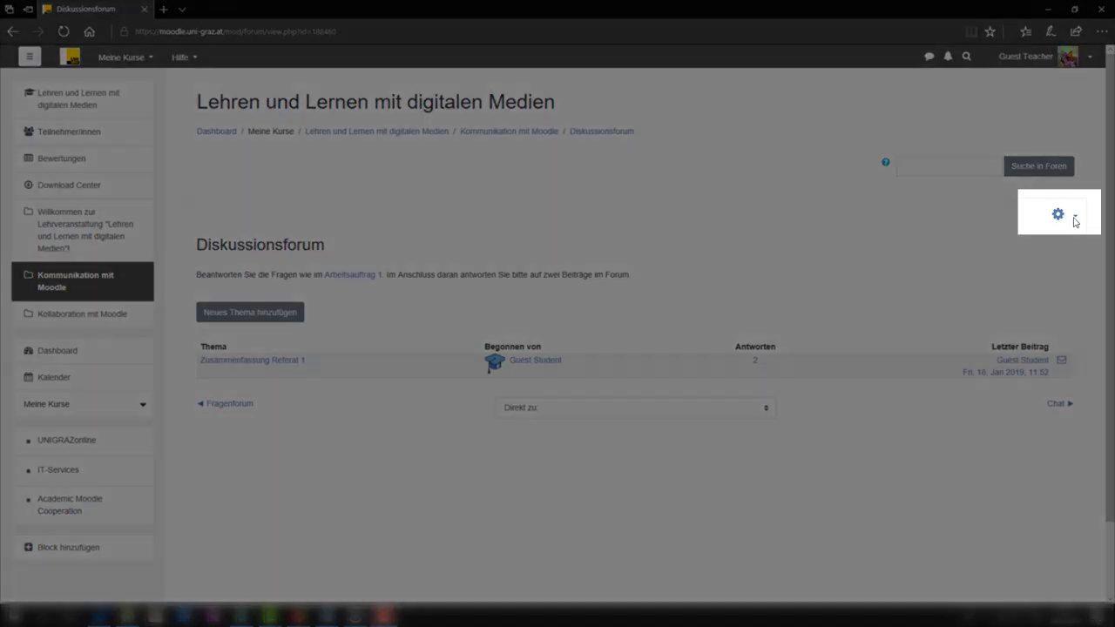
- Set the subscription mode of the Diskussionsforum to Verpflichtend
click(1075, 218)
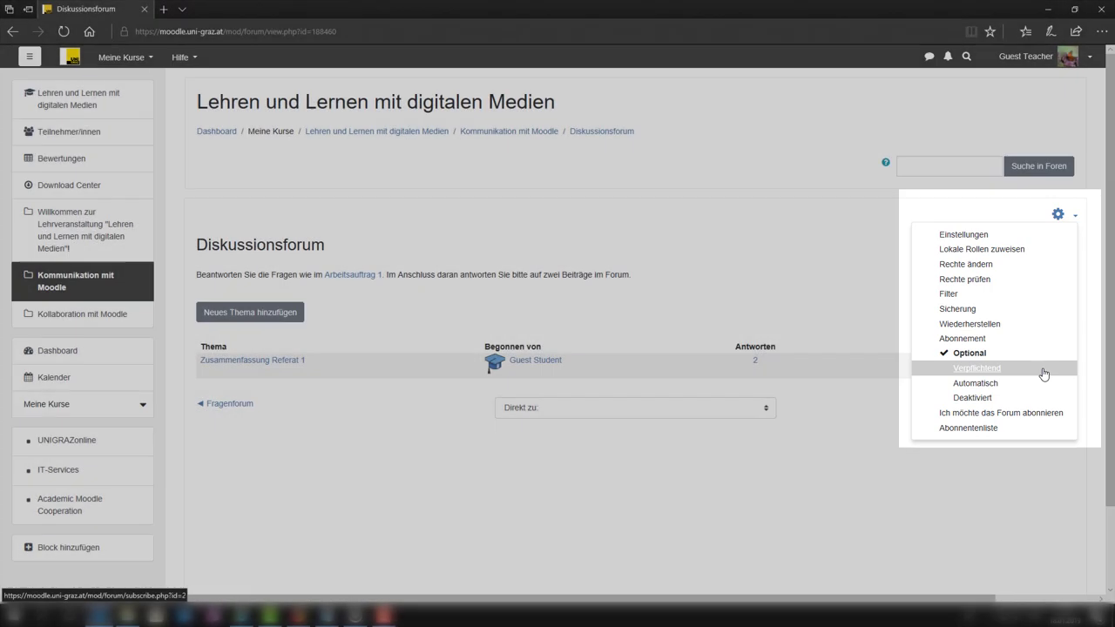
click(1045, 372)
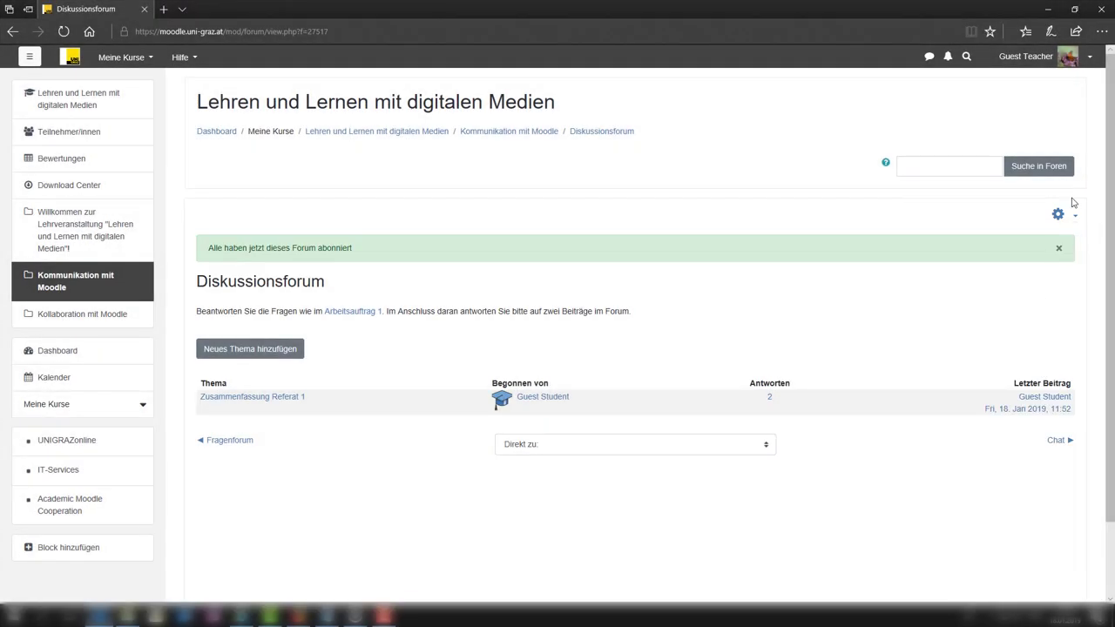
- In the user account's forum preferences, choose "Vollständig (tägliche E-Mail mit allen Forumsbeiträgen)" as the e-mail summary and save the changes
click(1087, 57)
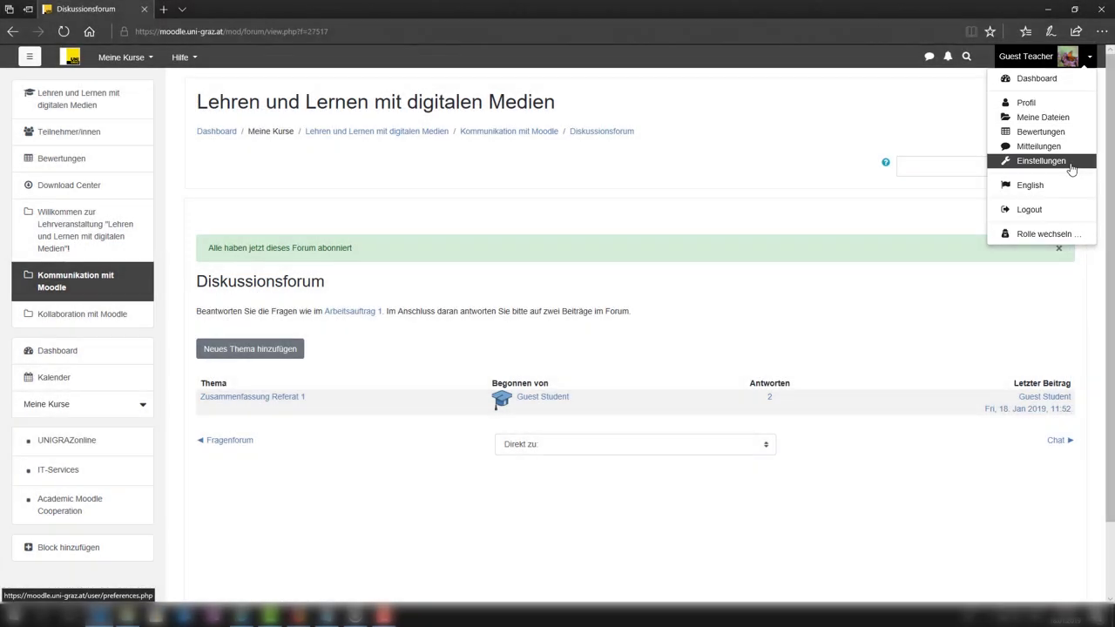
click(1071, 169)
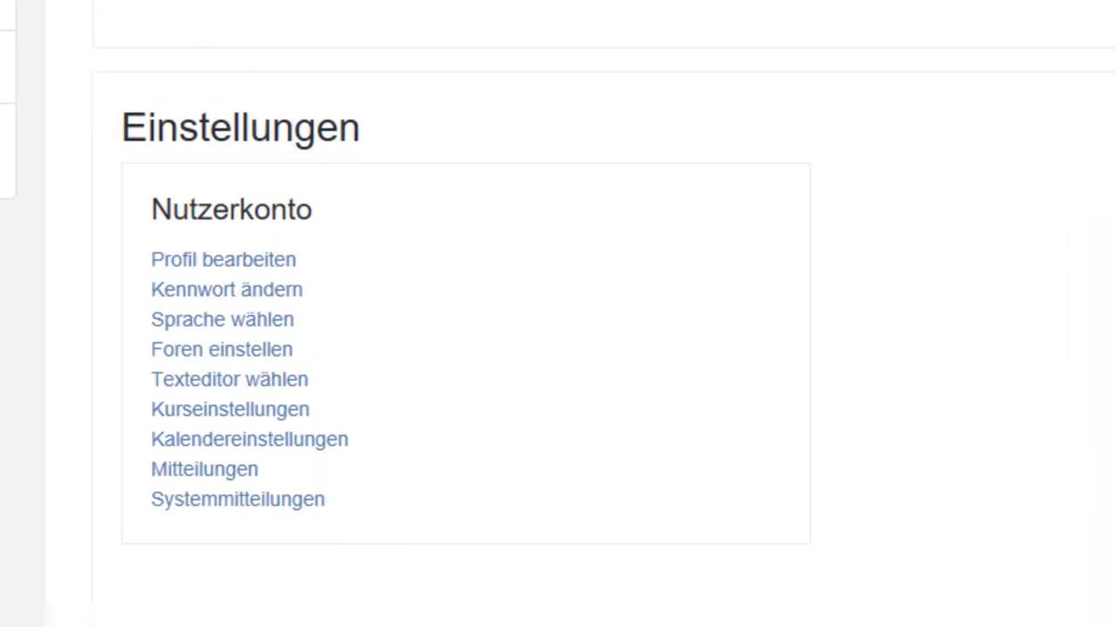
click(268, 362)
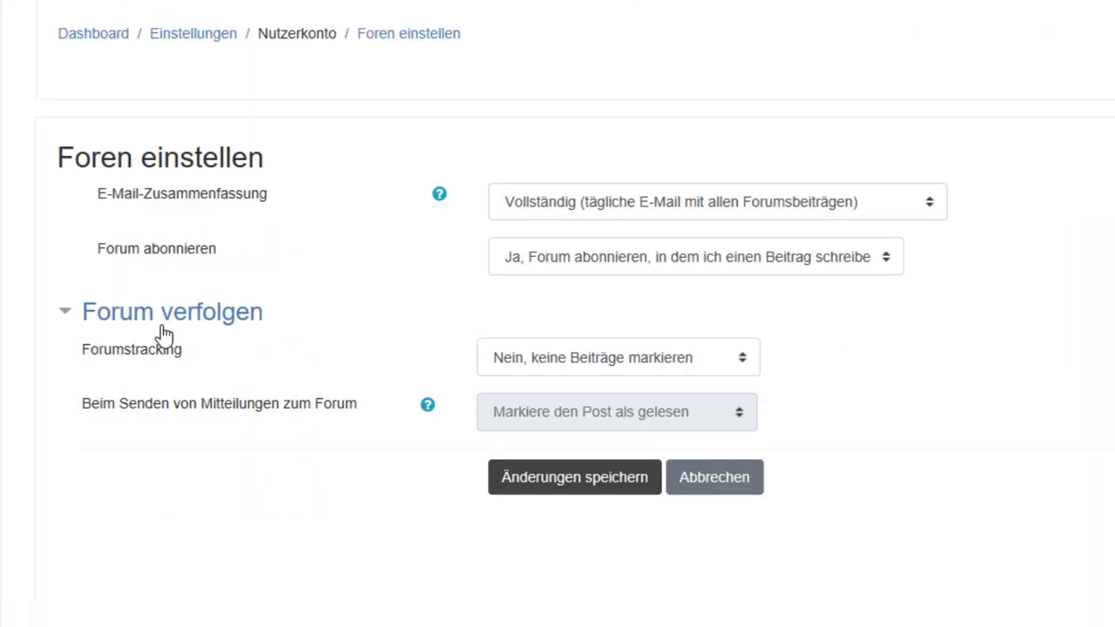
click(541, 218)
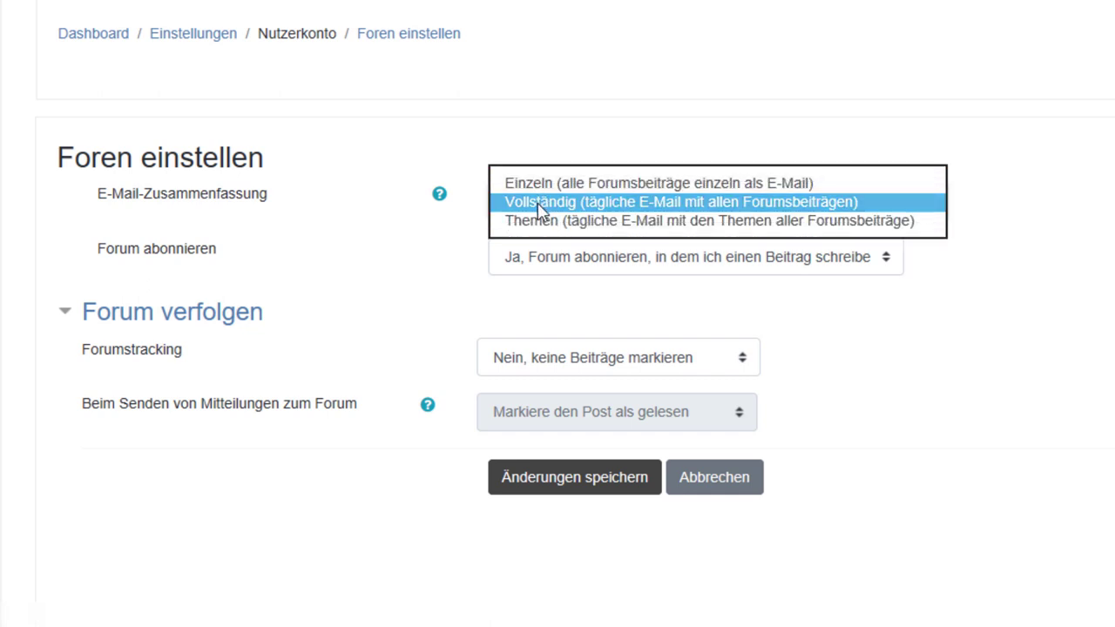
click(539, 209)
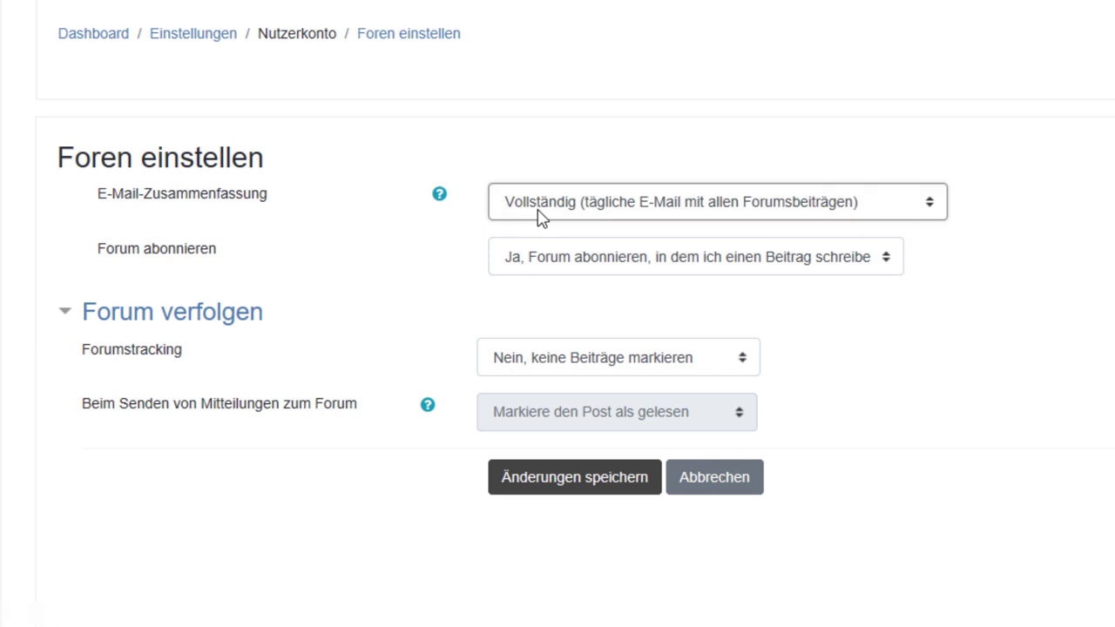
click(559, 493)
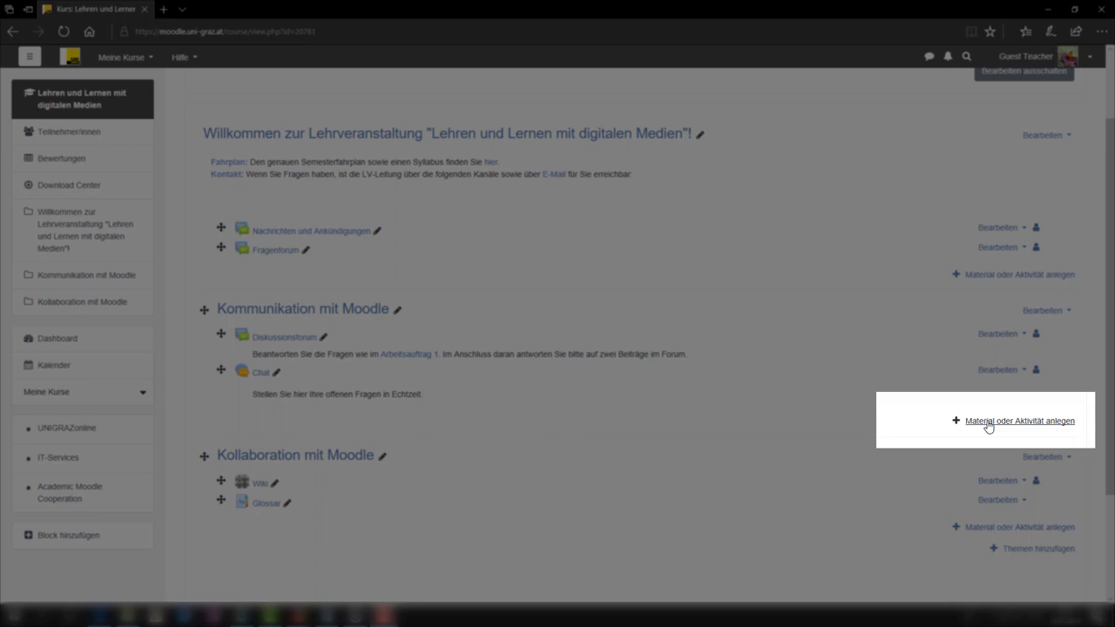
- Add a new Chat activity to the course section "Kommunikation mit Moodle"
click(988, 423)
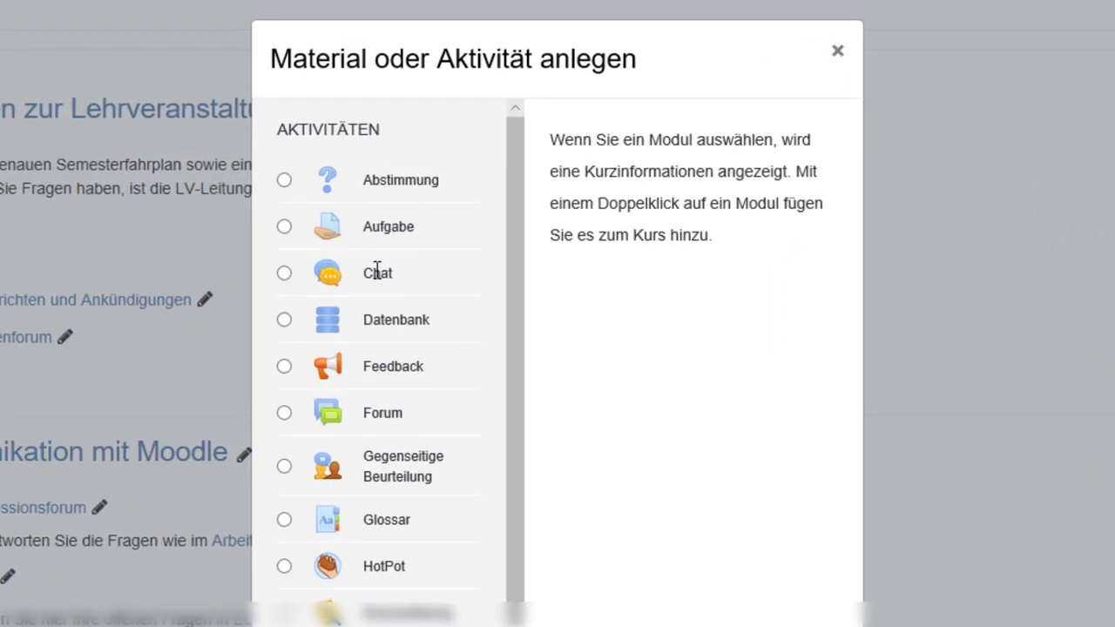
click(377, 272)
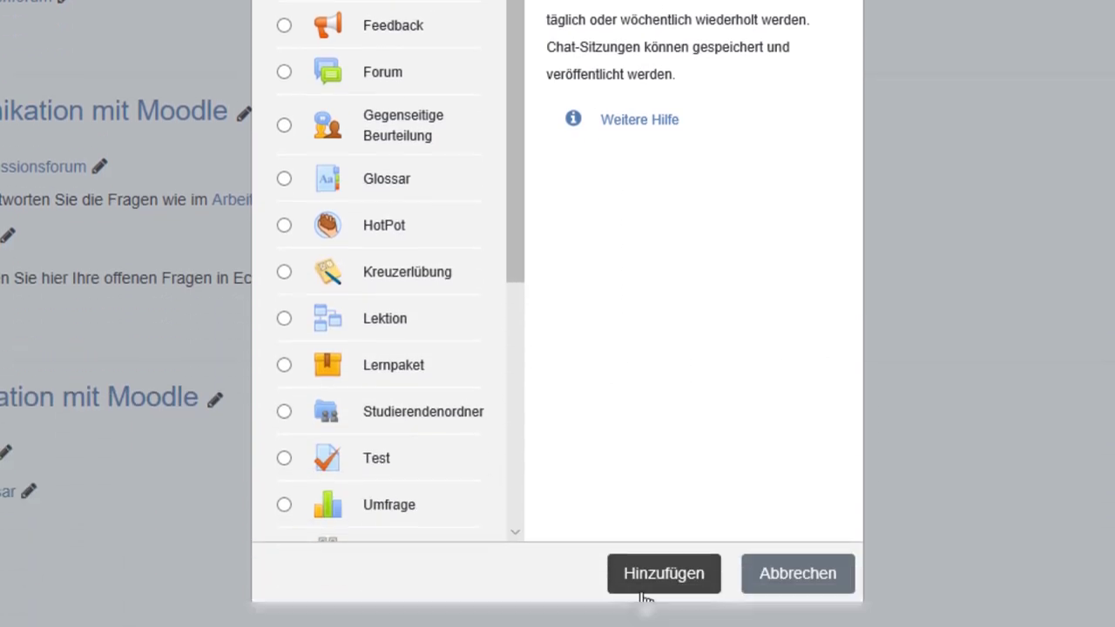
click(640, 511)
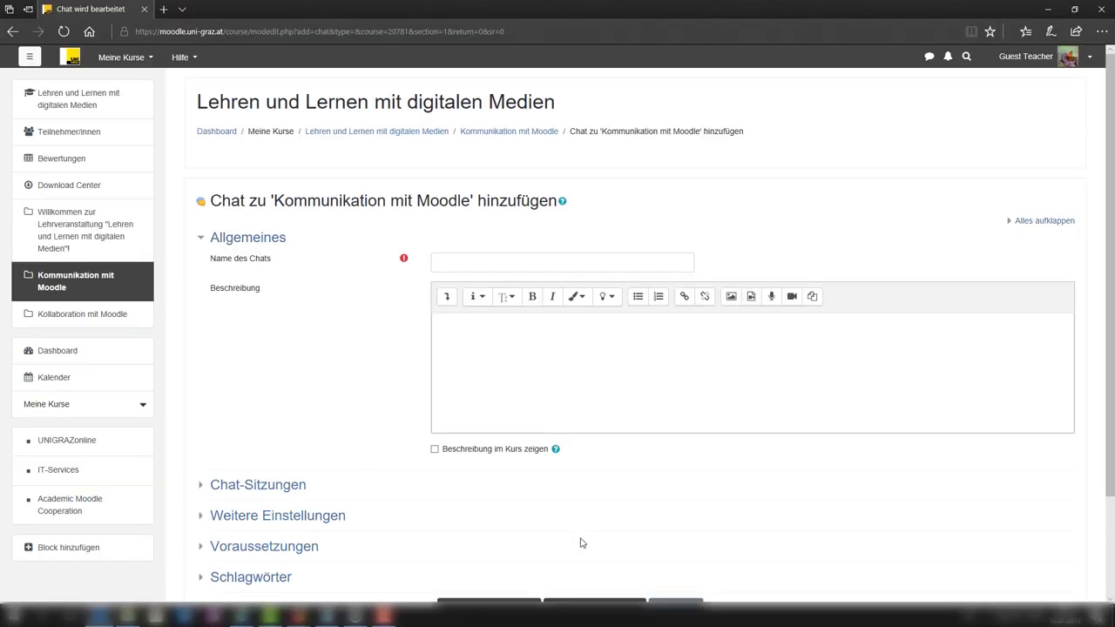
- Name the new chat "Virtuelle Sprechstunde" and expand its Chat-Sitzungen settings
click(490, 259)
text(Vi)
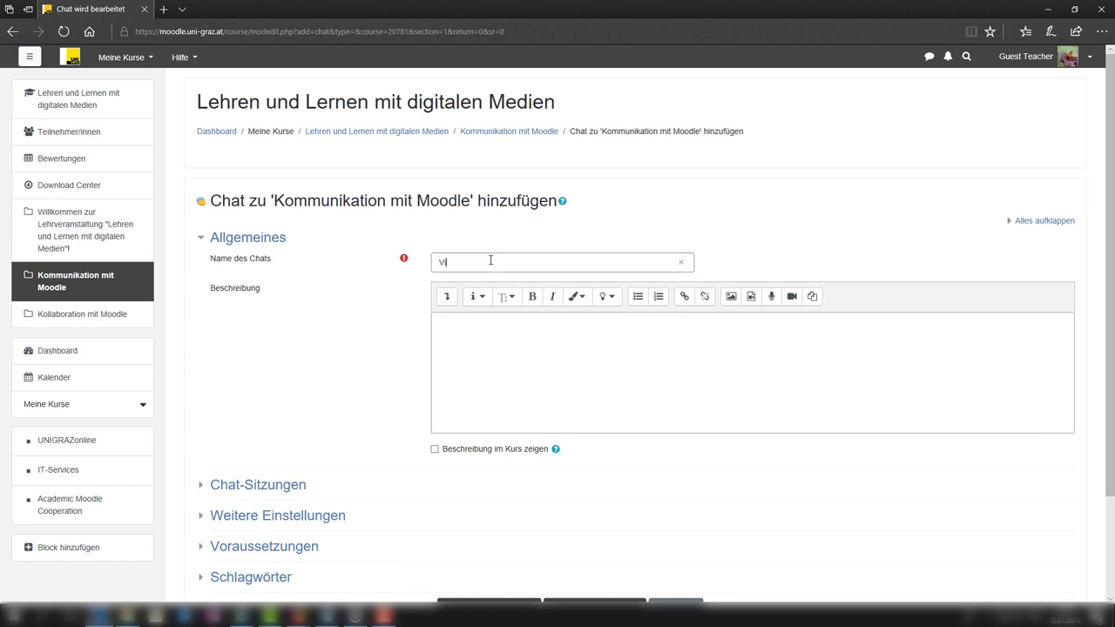
text(rtuelle Sprechstunde)
click(243, 495)
scroll(610, 463, down, 3)
click(456, 266)
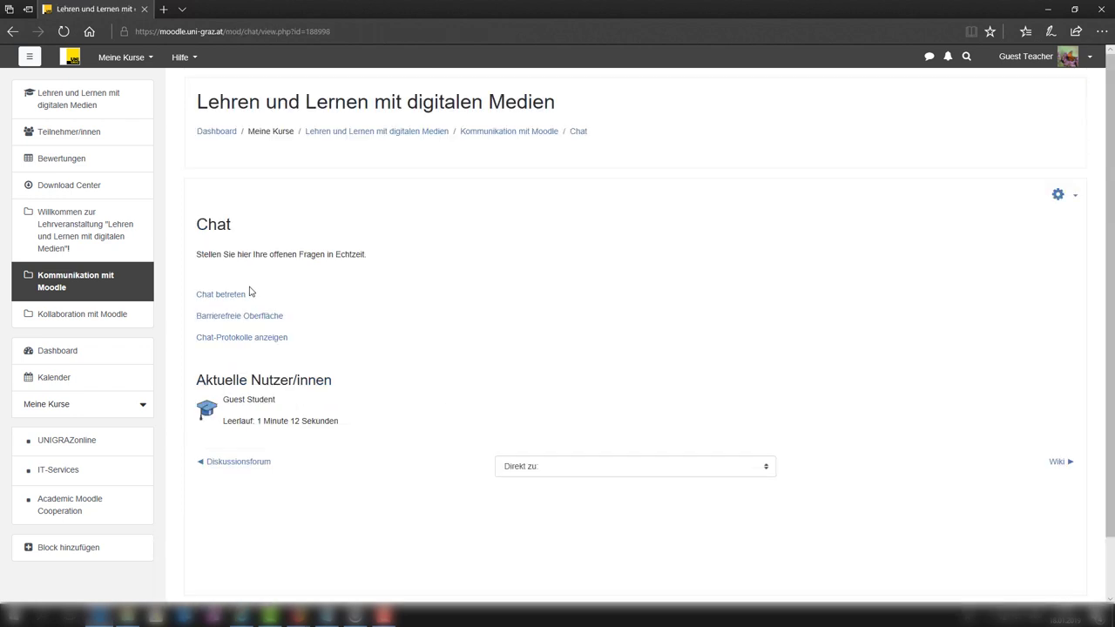
- Enter the course chat, send the message "Schönen guten Nachmittag!" and close the chat window
click(231, 295)
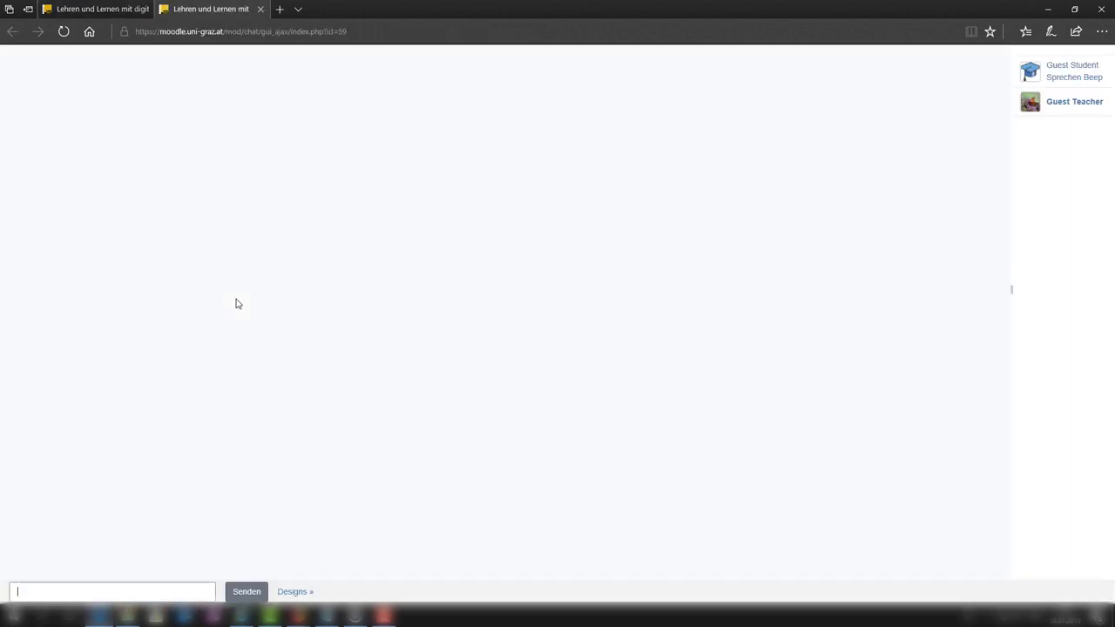
text(Schönen guten Nachmittag!)
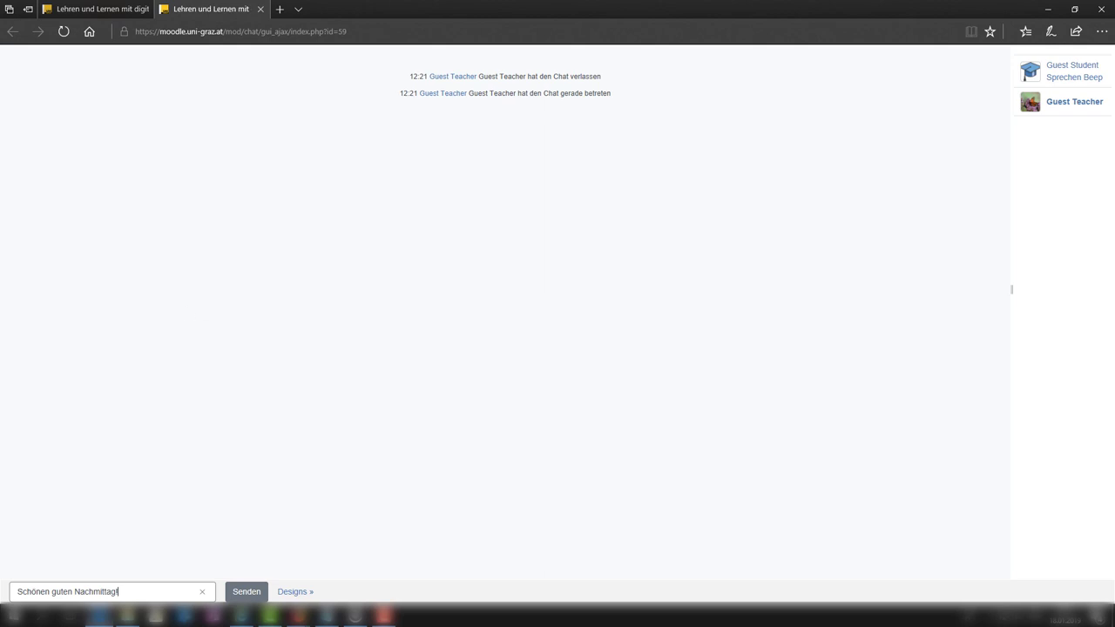
click(257, 593)
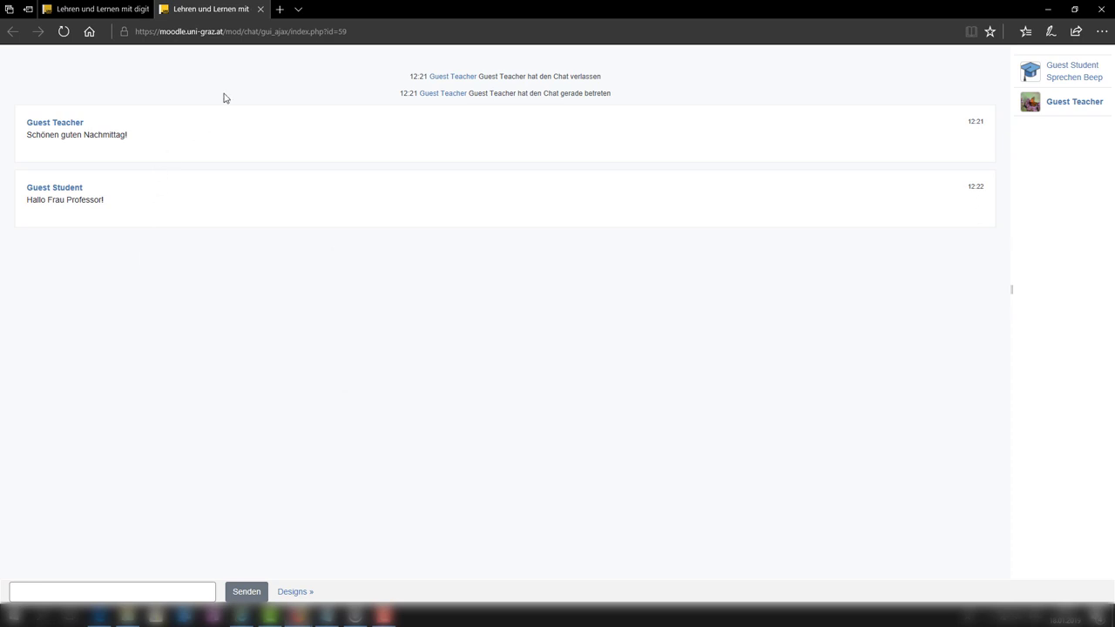
click(260, 10)
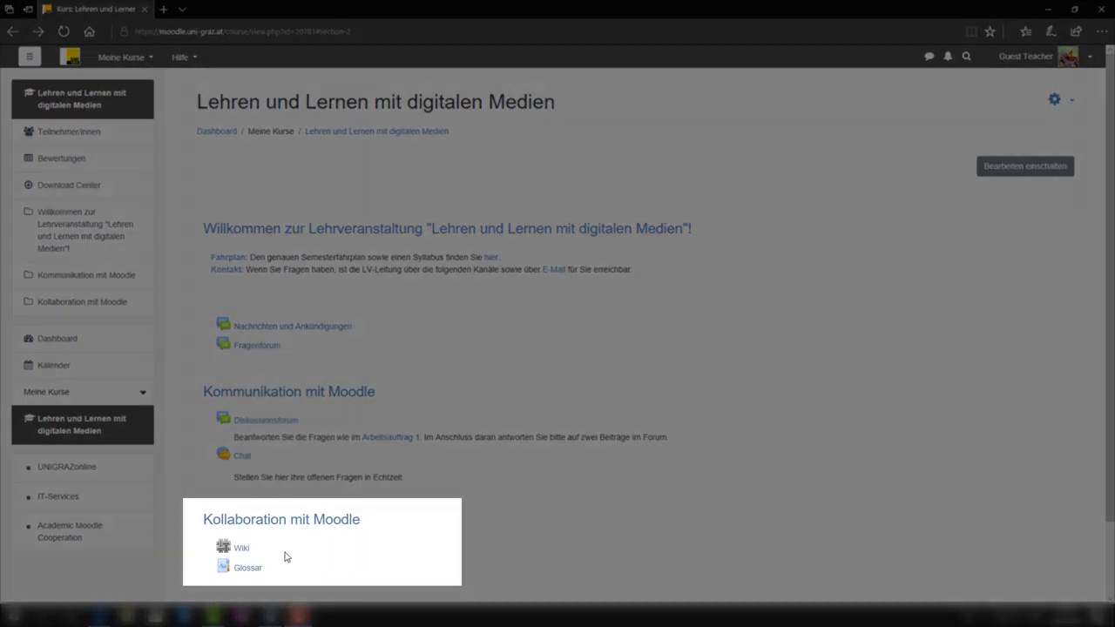
- Open the course Wiki and examine how the double-bracket links are written in the page "Studenprotokolle"
click(248, 555)
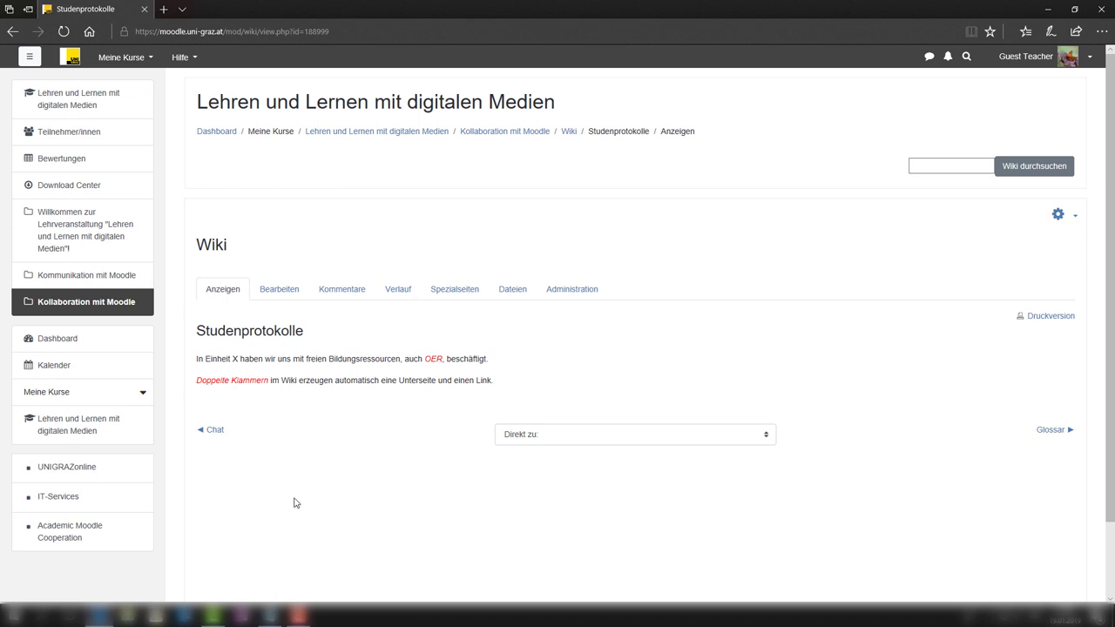
click(299, 297)
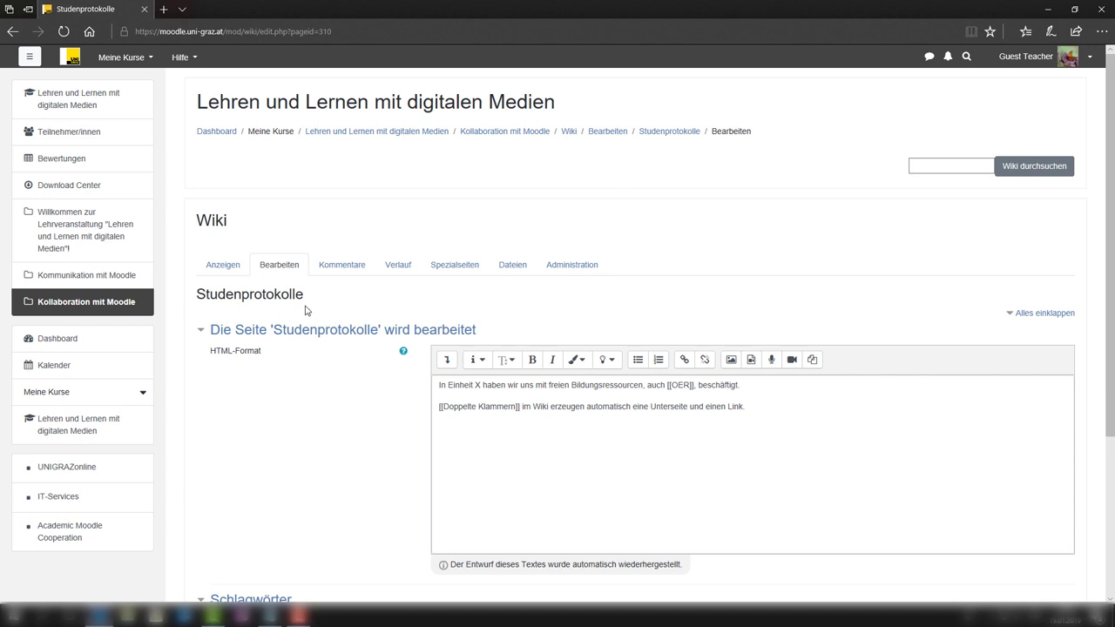
click(218, 277)
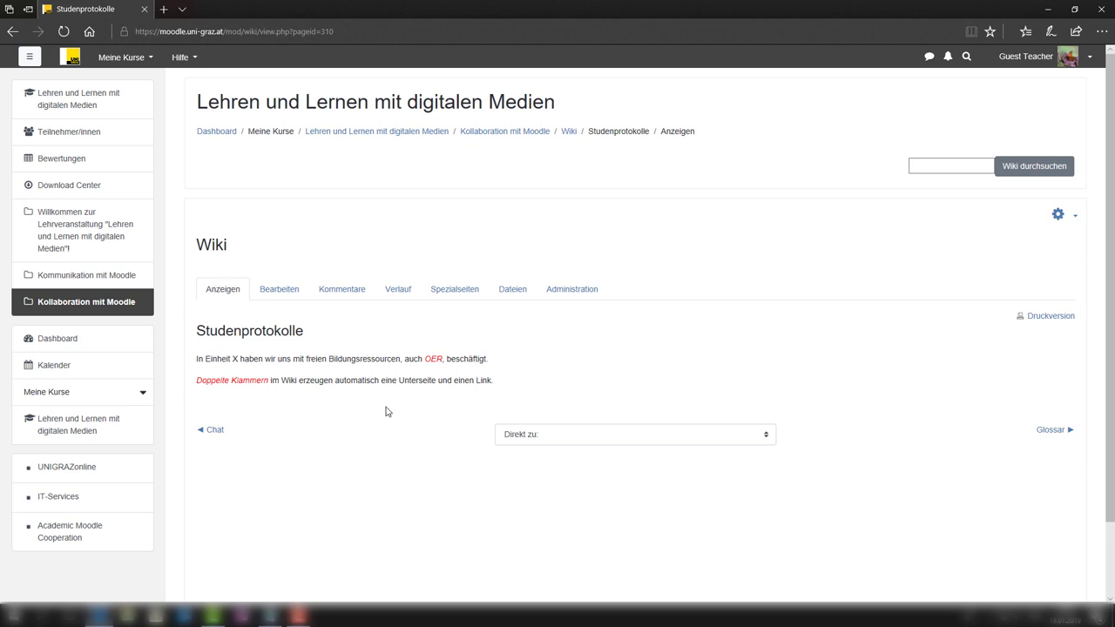
- Create the linked wiki page "OER" in HTML-Format and write a German explanation of Open Educational Resources containing the link [[Creative Commons]]
click(434, 365)
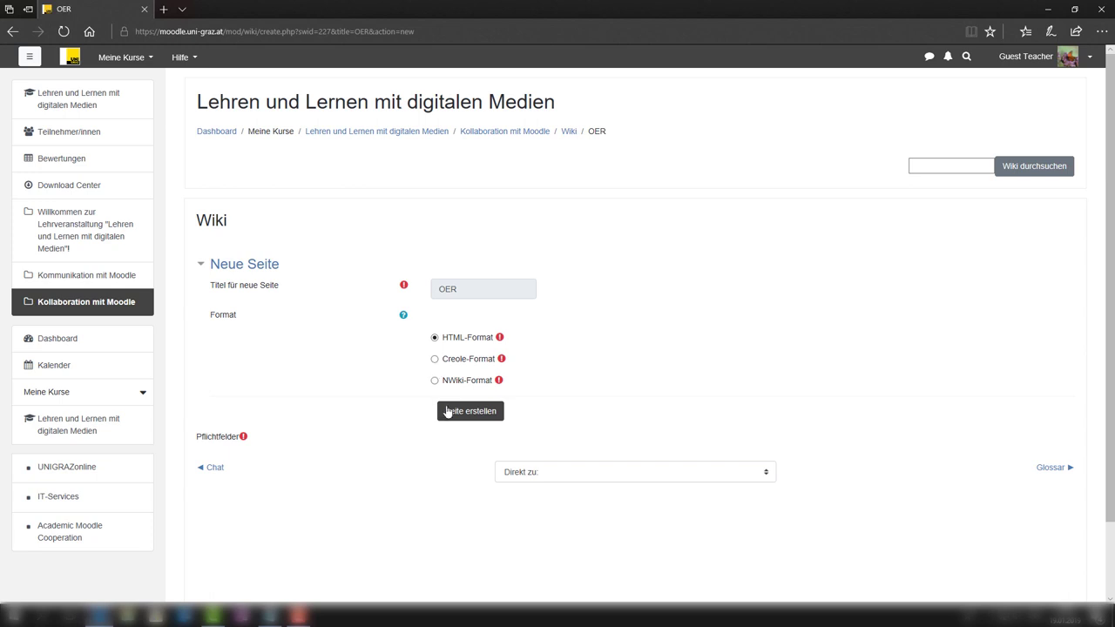
click(452, 422)
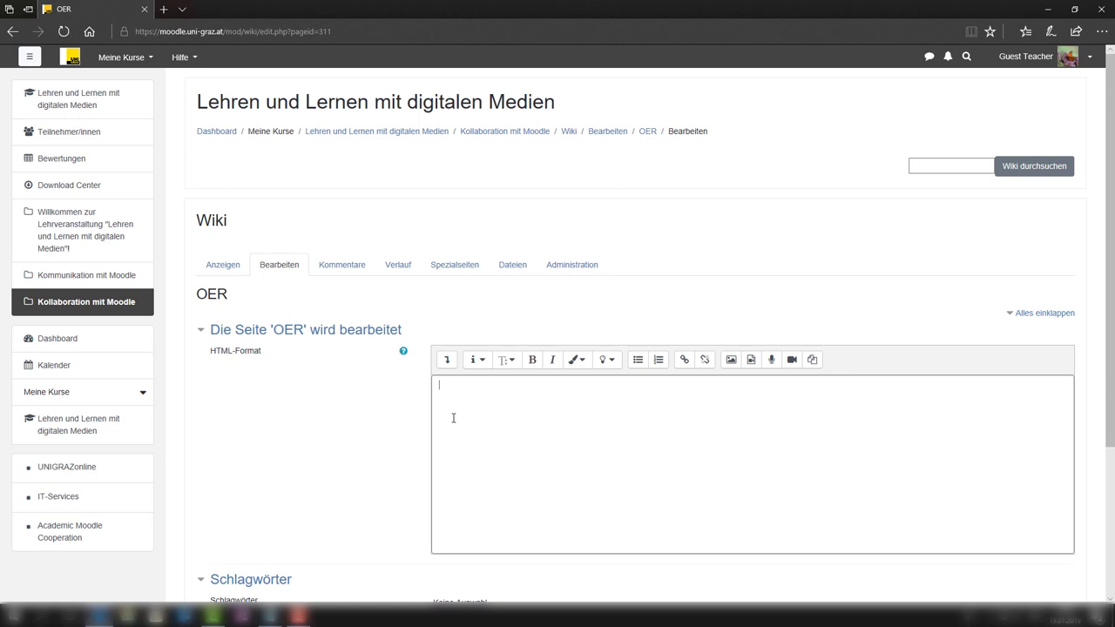
text(OER steht für Open Educational Resources. Das sind freie Lern- und Lehrmaterialien mit einer offenen Lizenz wie etwa [[Creative Commons]] ...)
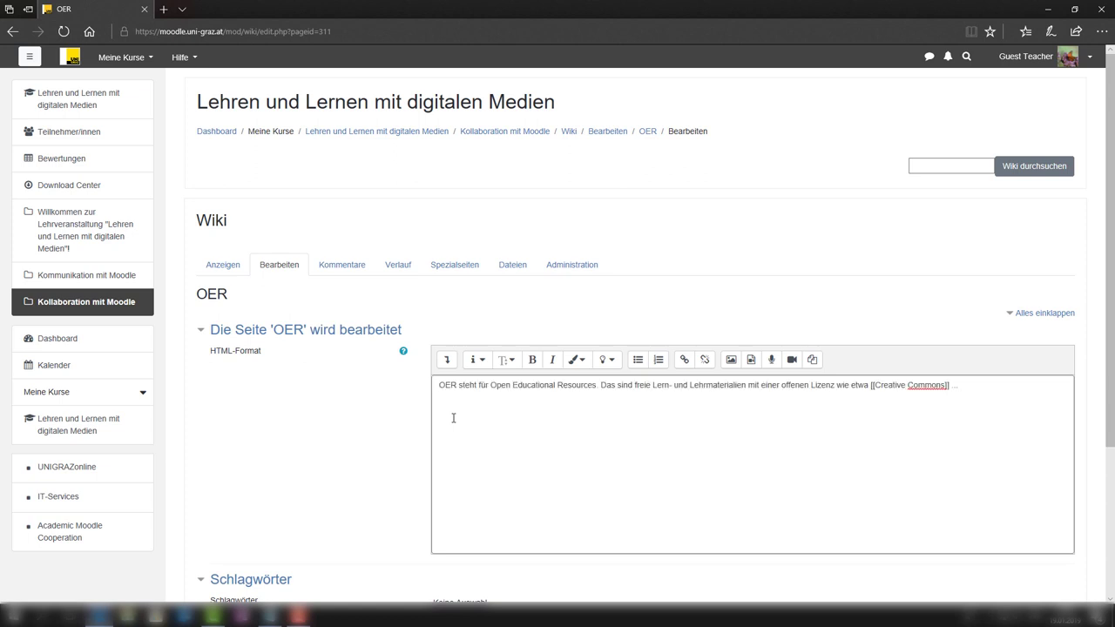
scroll(453, 423, down, 2)
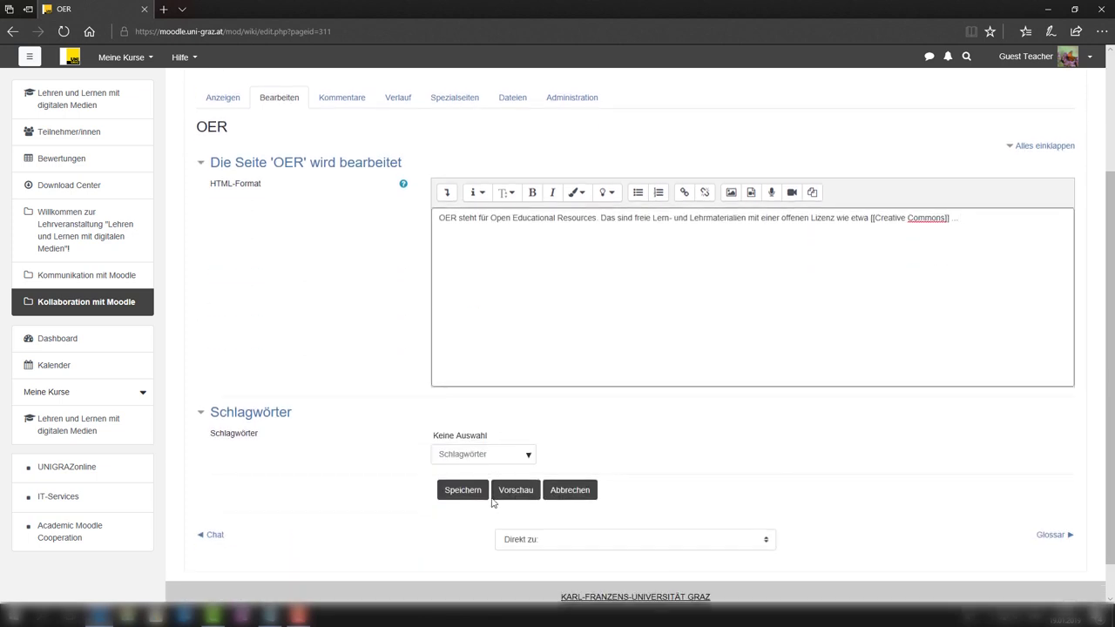
click(499, 495)
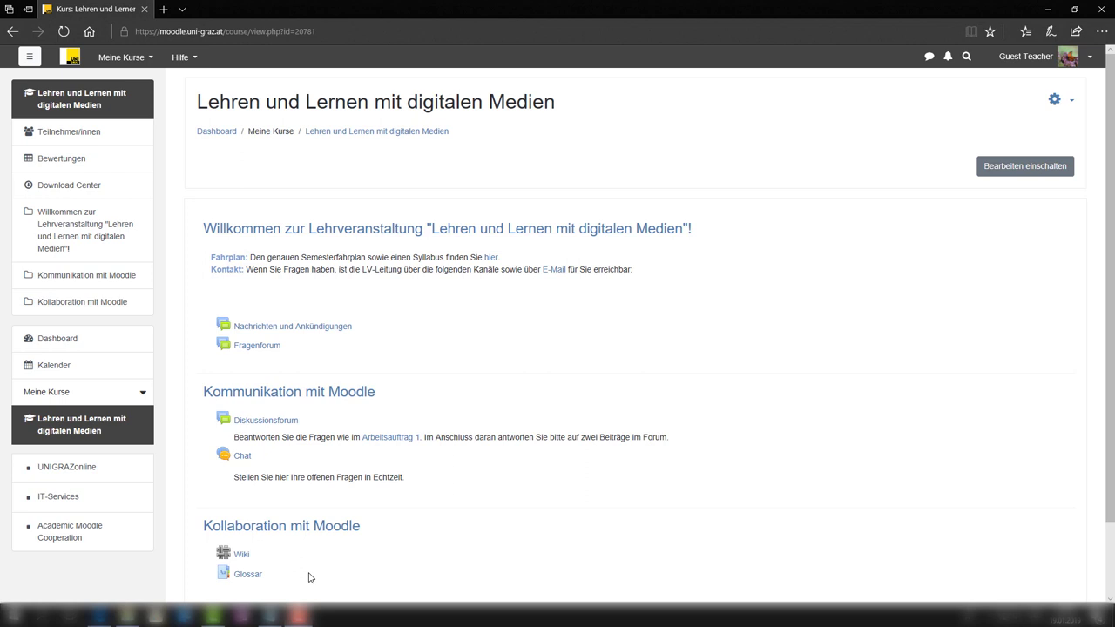
click(251, 582)
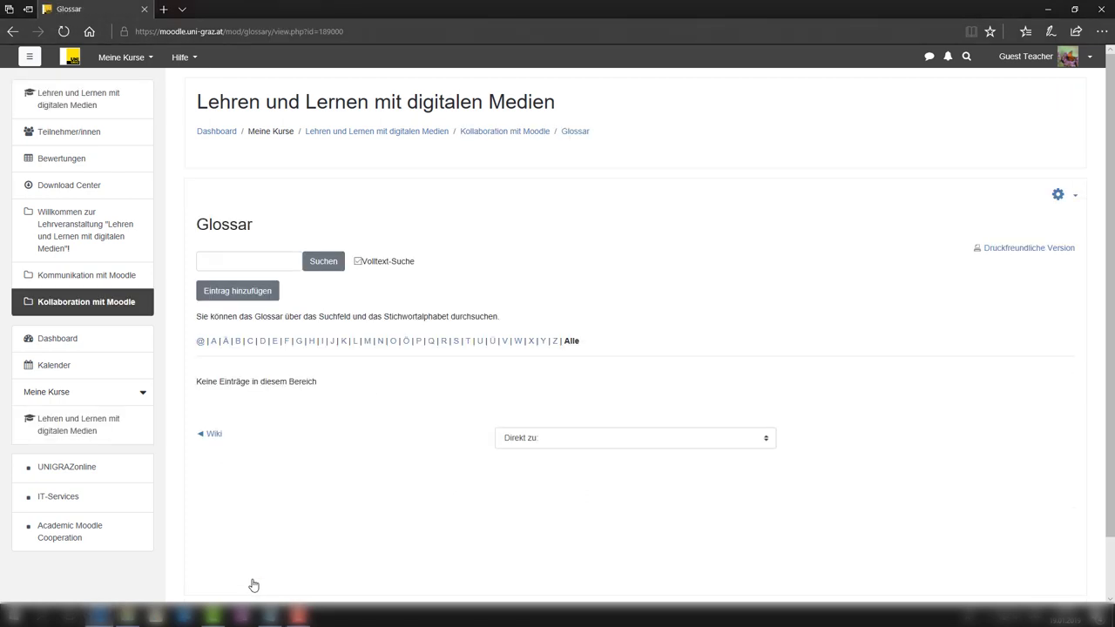
click(219, 304)
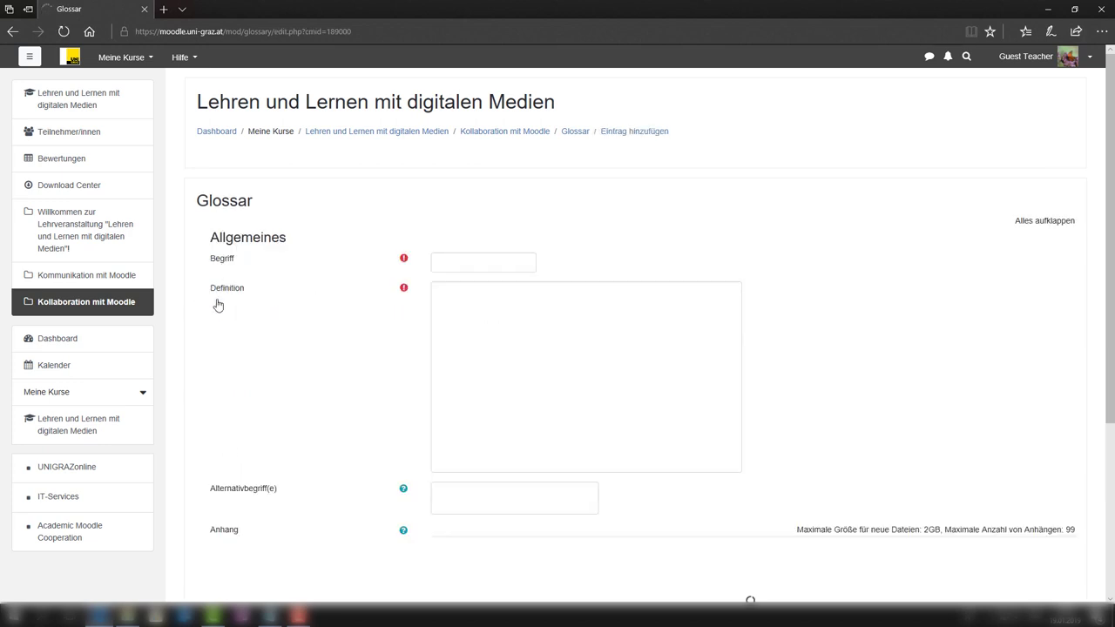
click(462, 270)
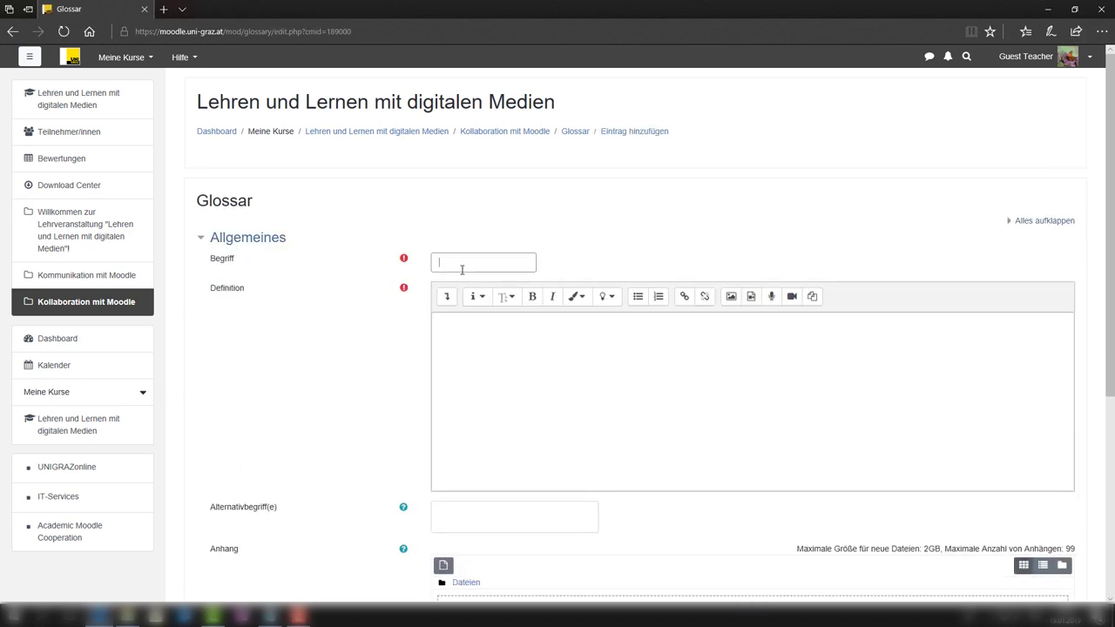
text(MOODLE)
click(456, 349)
text(Moodle ist eine Open-Source Lernmanagement-Plattform. Hier ist eine genauere Definition: https://docs.moodle.org/28/de/Was_ist_Moodle)
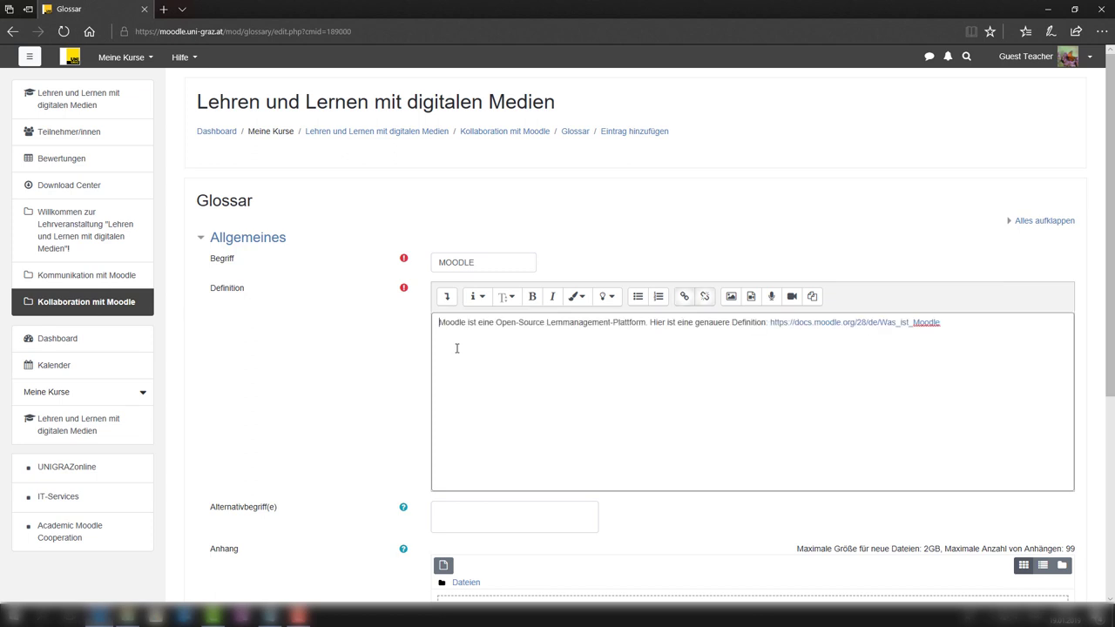
scroll(457, 348, down, 5)
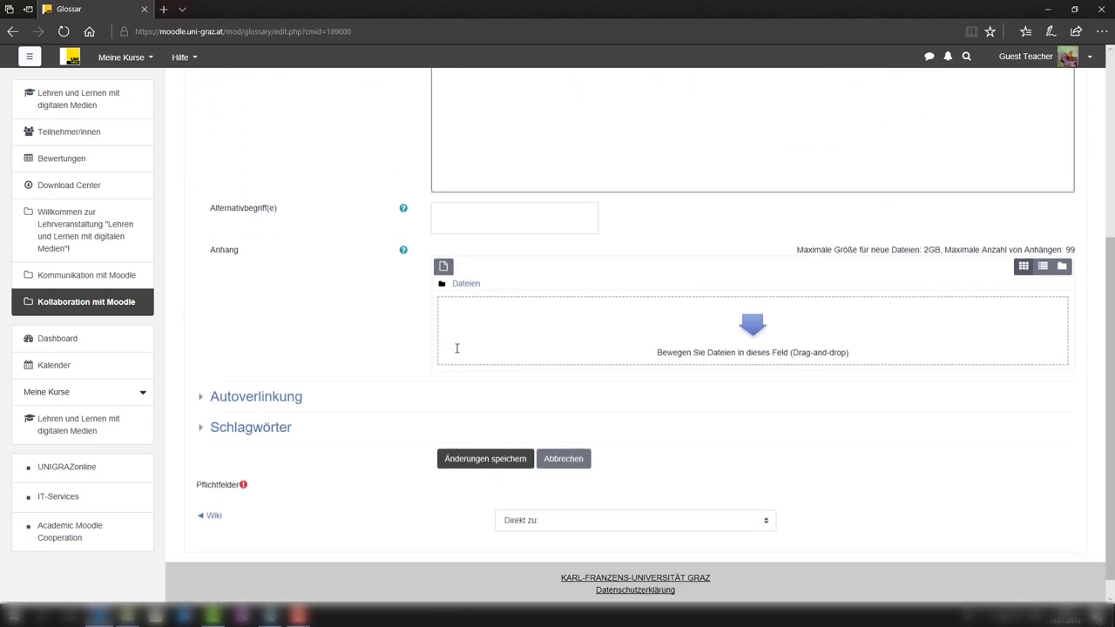
click(488, 438)
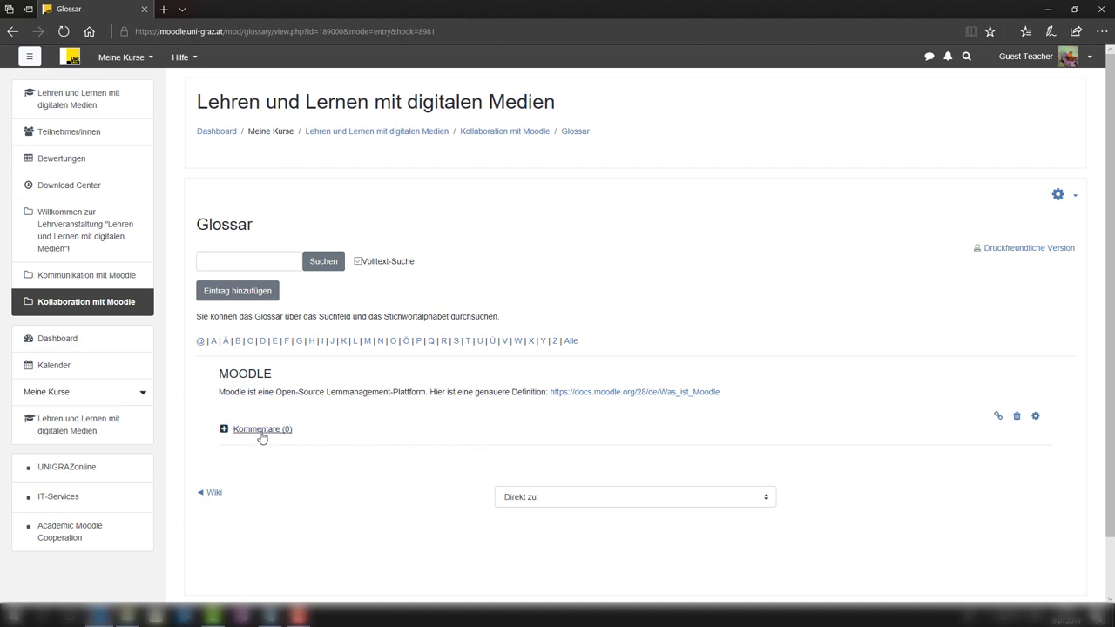
- Edit the glossary entry "MOODLE" to enable "Eintrag automatisch verlinken" and save the changes
click(1037, 417)
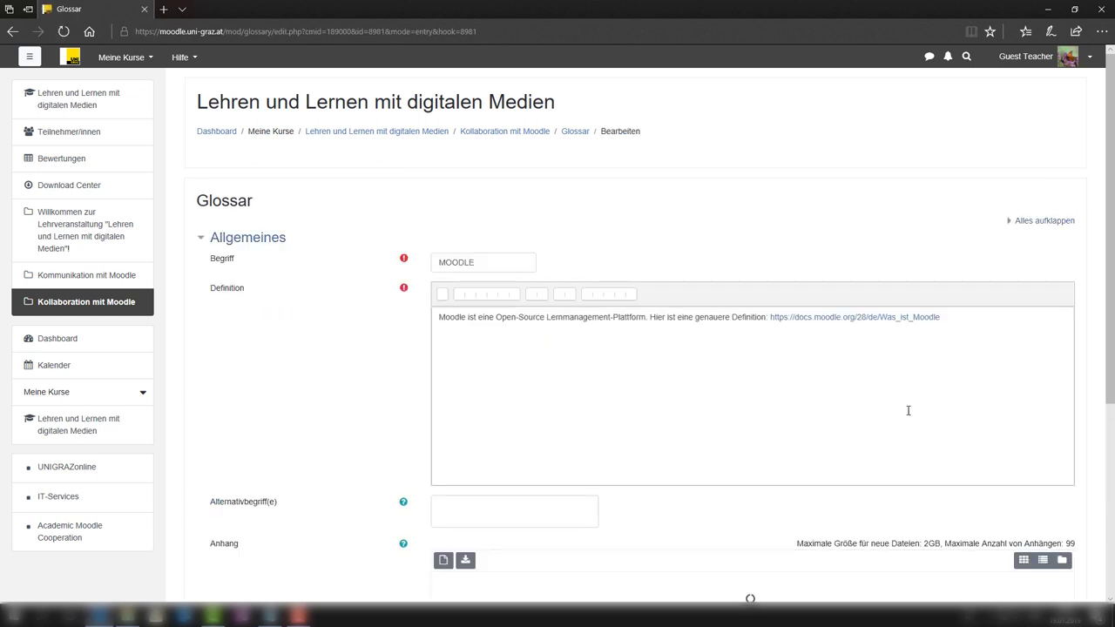
scroll(751, 420, down, 3)
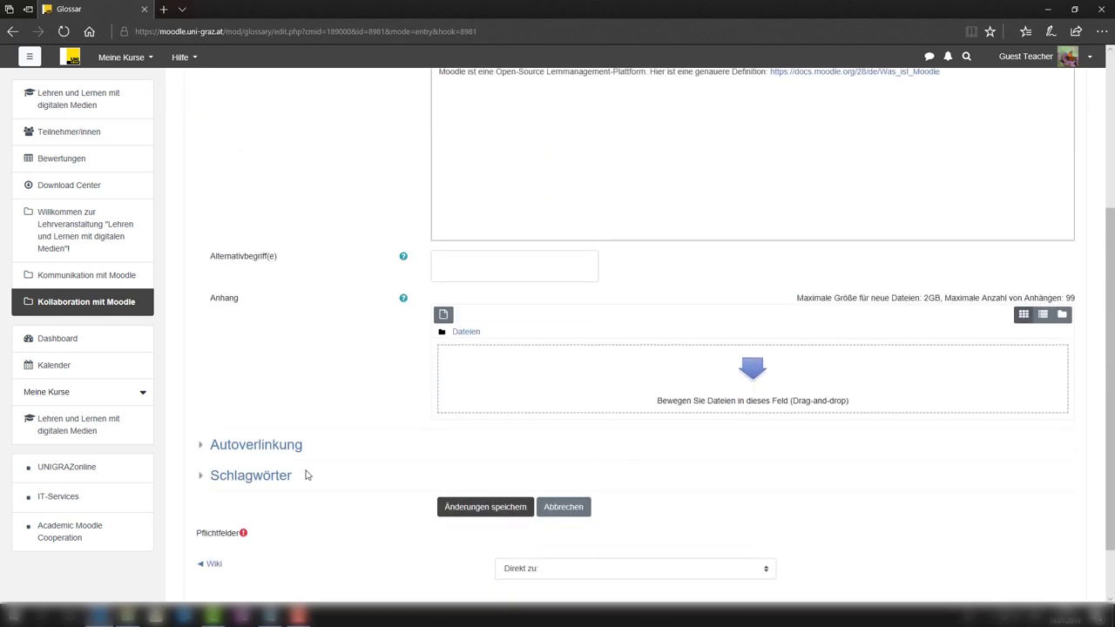
click(288, 451)
click(475, 471)
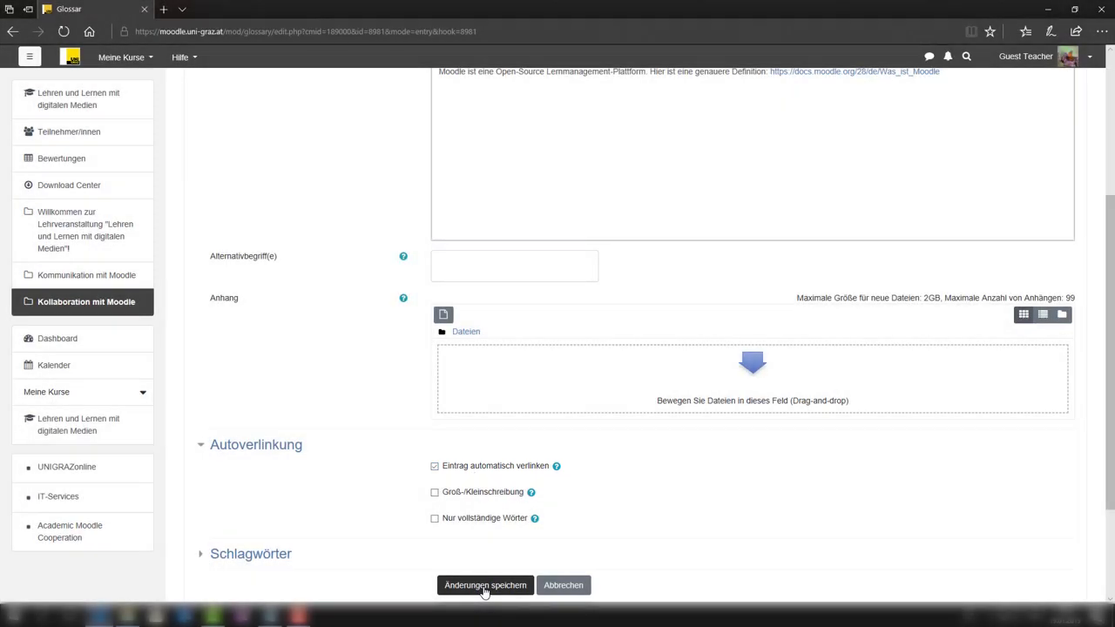
click(485, 585)
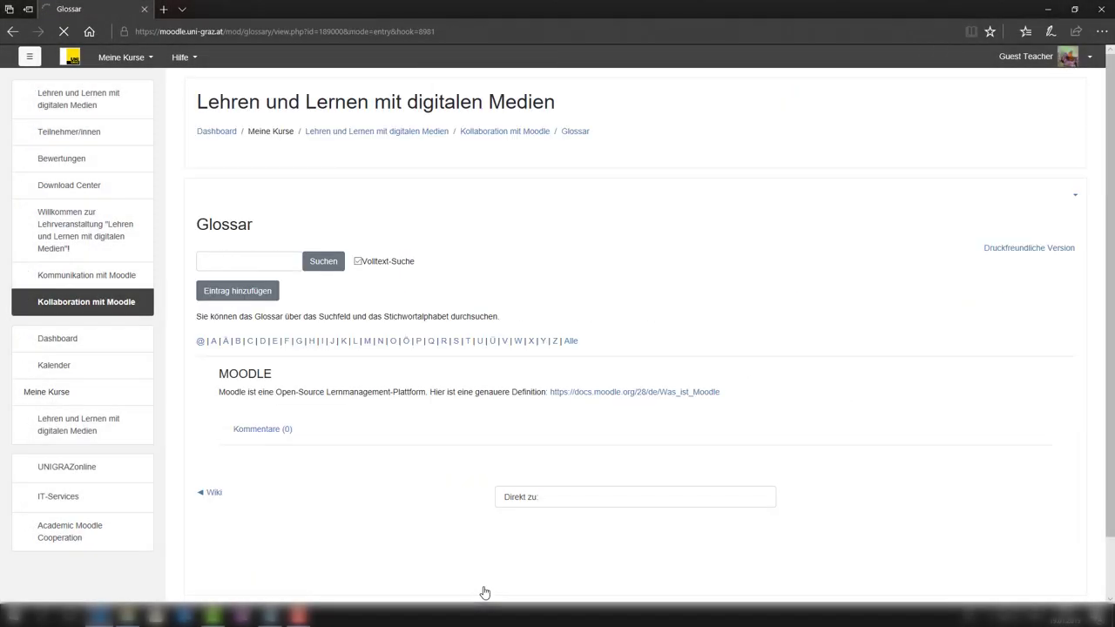